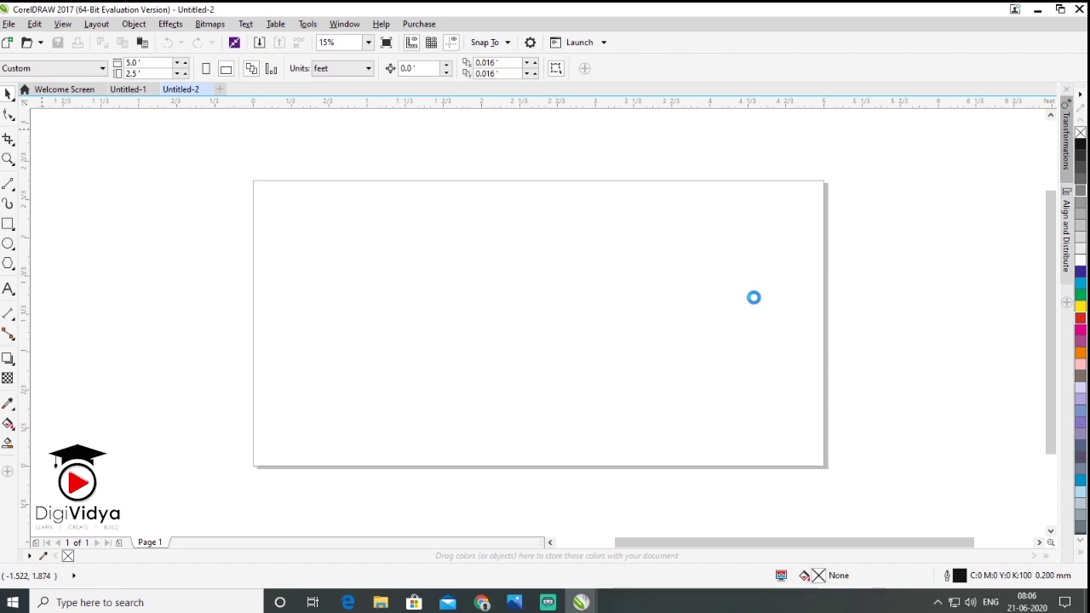
Step: Bring up the Import dialog to bring photos into the 5 × 2.5 ft banner
key("ctrl+i")
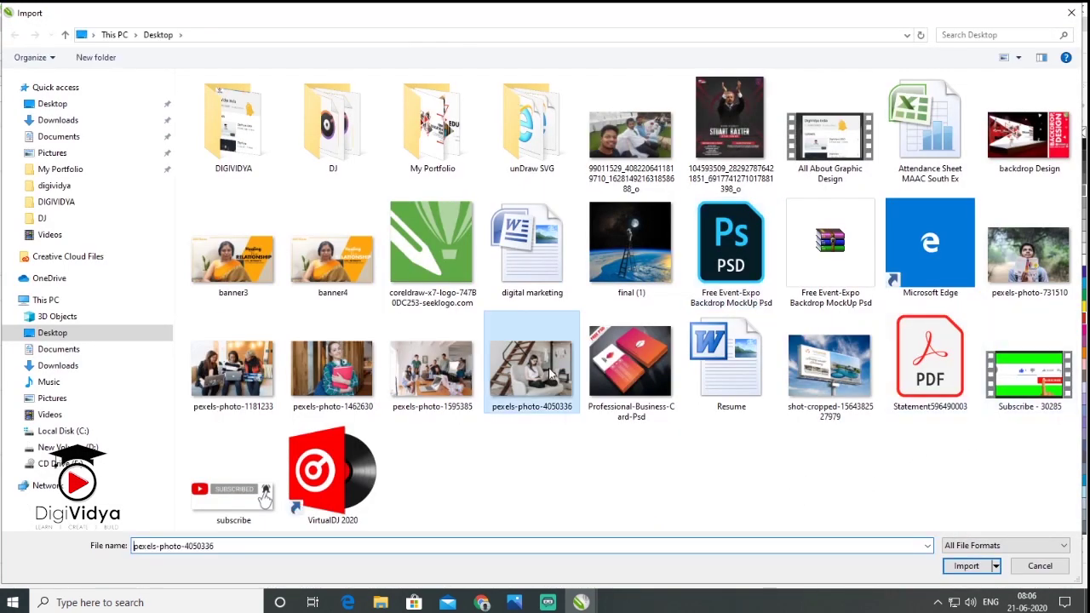
Step: Import four pexels photos, including the student and group photos, beside the page
left_click(529, 371)
left_click(431, 370, "ctrl")
left_click(332, 371, "ctrl")
left_click(231, 371, "ctrl")
left_click(965, 565)
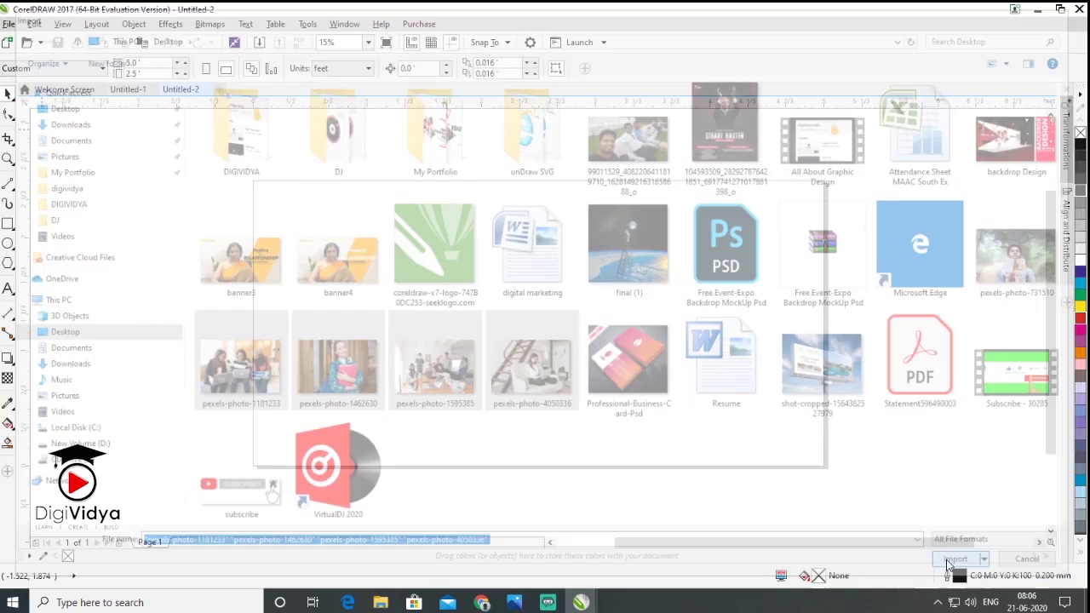
left_click(707, 401)
scroll(707, 401, "down", 2)
scroll(708, 401, "up", 3)
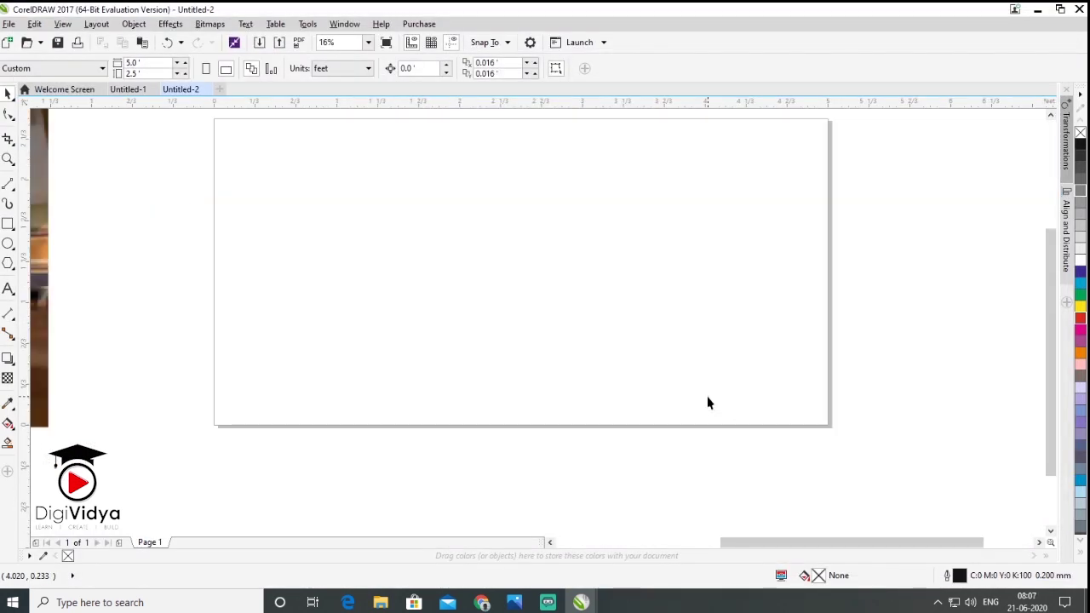
scroll(708, 402, "down", 1)
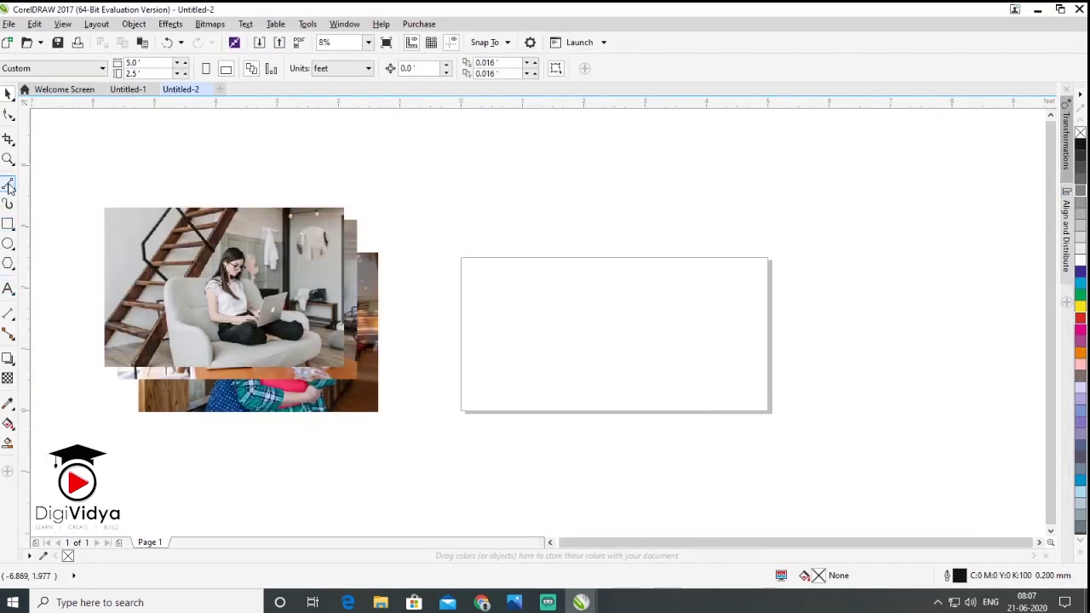
Step: Sketch a freehand X over the page's right half
left_click_drag(620, 254, 769, 409)
left_click_drag(767, 266, 622, 422)
scroll(404, 347, "up", 1)
Step: Sketch the logo placeholder, short text lines, and a content box crossed by a straight line
mouse_move(282, 226)
left_mouse_down()
mouse_move(279, 235)
mouse_move(540, 233)
mouse_move(330, 229)
left_mouse_up()
left_click_drag(347, 332, 439, 327)
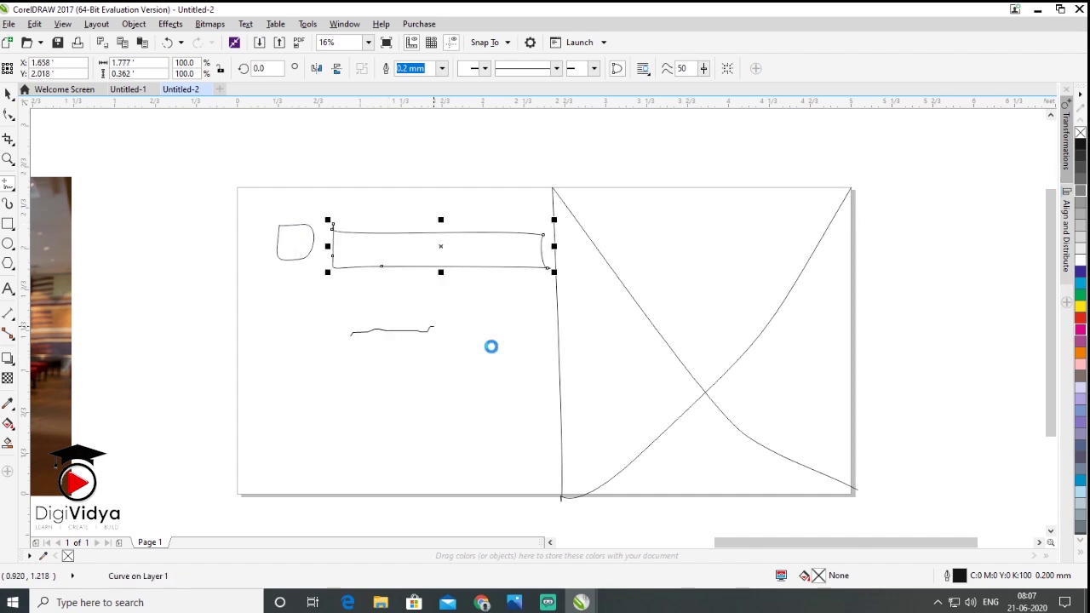
left_click_drag(263, 329, 253, 332)
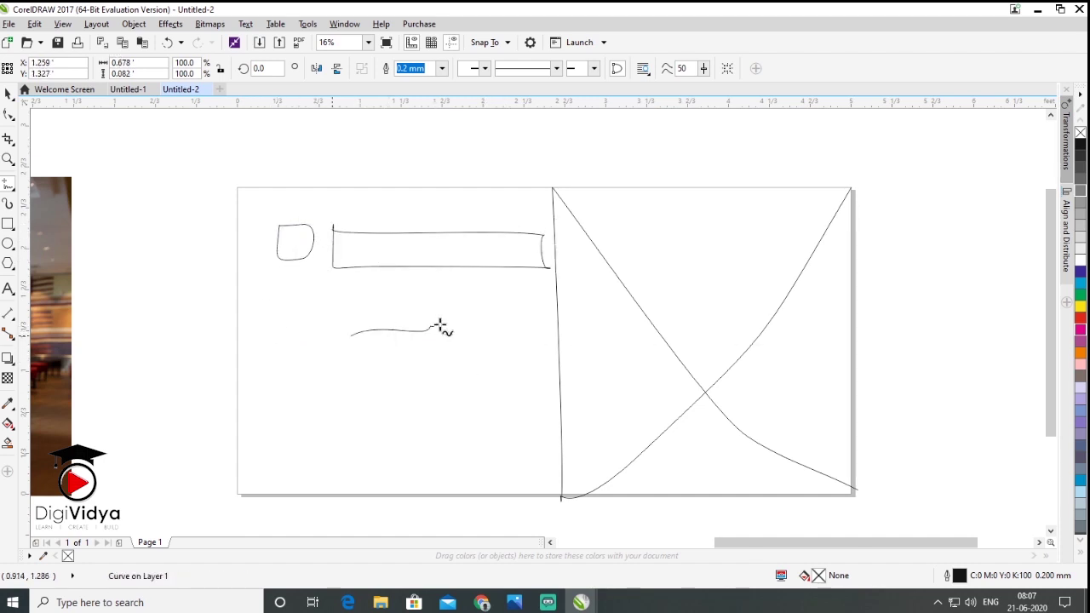
left_click_drag(460, 325, 535, 324)
mouse_move(296, 357)
left_mouse_down()
mouse_move(291, 402)
mouse_move(503, 411)
left_mouse_up()
mouse_move(520, 360)
left_mouse_down()
mouse_move(456, 351)
mouse_move(298, 348)
left_mouse_up()
left_click(287, 388)
left_click(599, 378)
Step: Sketch three crossed photo boxes in a row with a wavy footer line beneath
mouse_move(345, 466)
left_mouse_down()
mouse_move(347, 428)
mouse_move(271, 429)
left_mouse_up()
mouse_move(363, 427)
left_mouse_down()
mouse_move(302, 428)
mouse_move(443, 467)
left_mouse_up()
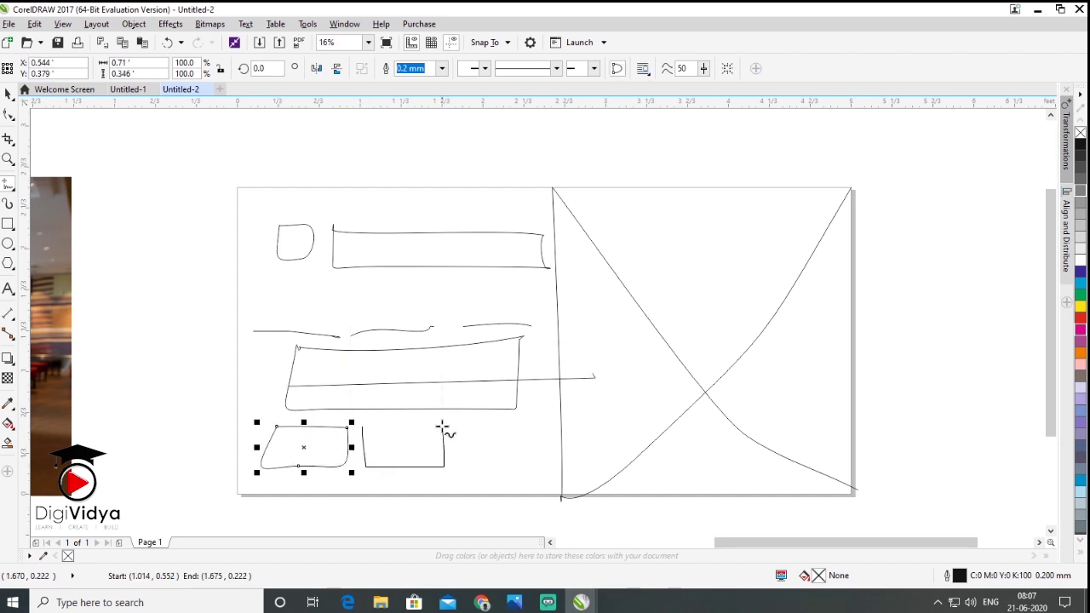
left_click_drag(368, 426, 365, 428)
mouse_move(464, 425)
left_mouse_down()
mouse_move(503, 463)
mouse_move(543, 462)
left_mouse_up()
left_click_drag(251, 460, 347, 429)
mouse_move(275, 438)
left_mouse_down()
mouse_move(345, 465)
mouse_move(442, 465)
left_mouse_up()
left_click_drag(366, 464, 443, 430)
left_click_drag(543, 462, 464, 426)
left_click_drag(467, 430, 545, 460)
left_click_drag(467, 460, 545, 426)
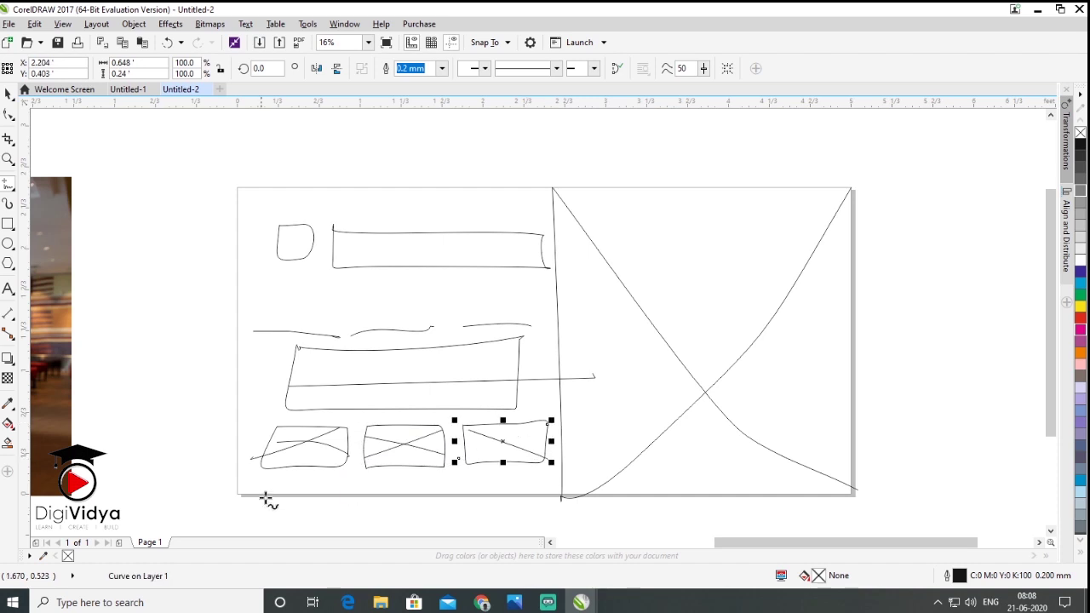
left_click_drag(257, 482, 535, 478)
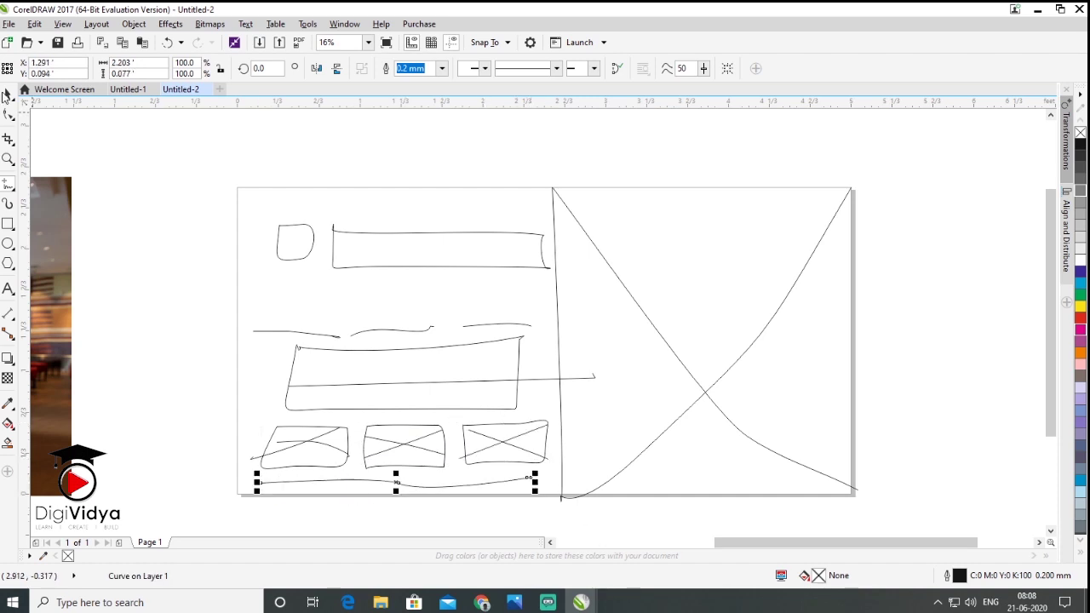
Step: Nudge the selected sketch up and left and add a small mark at the top-right corner
mouse_move(235, 301)
left_mouse_down()
mouse_move(460, 486)
mouse_move(596, 418)
mouse_move(602, 443)
mouse_move(562, 412)
left_mouse_up()
left_click_drag(448, 304, 439, 271)
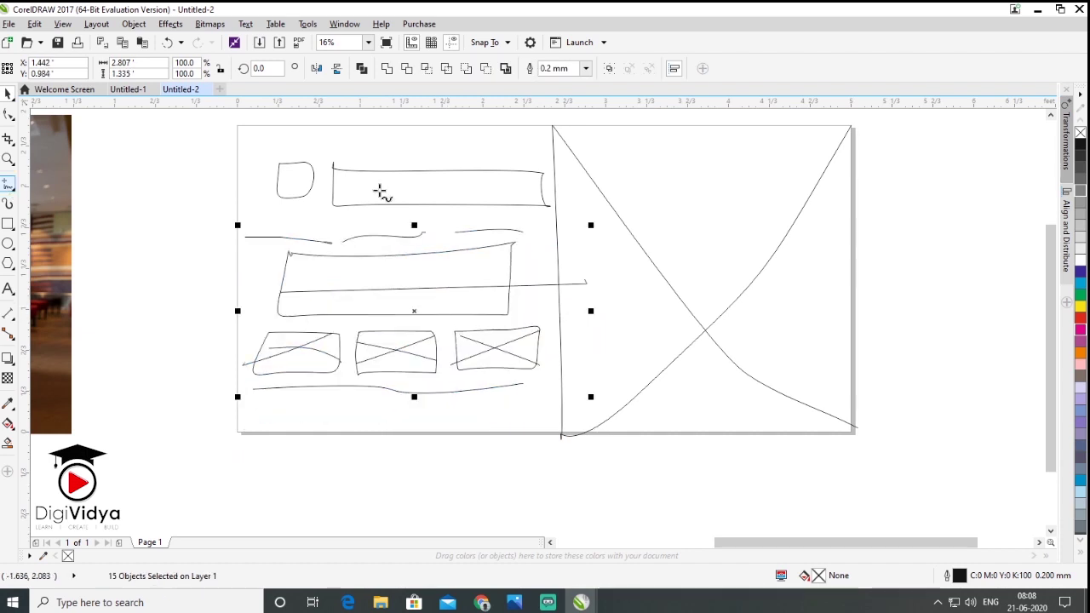
left_click_drag(818, 128, 817, 143)
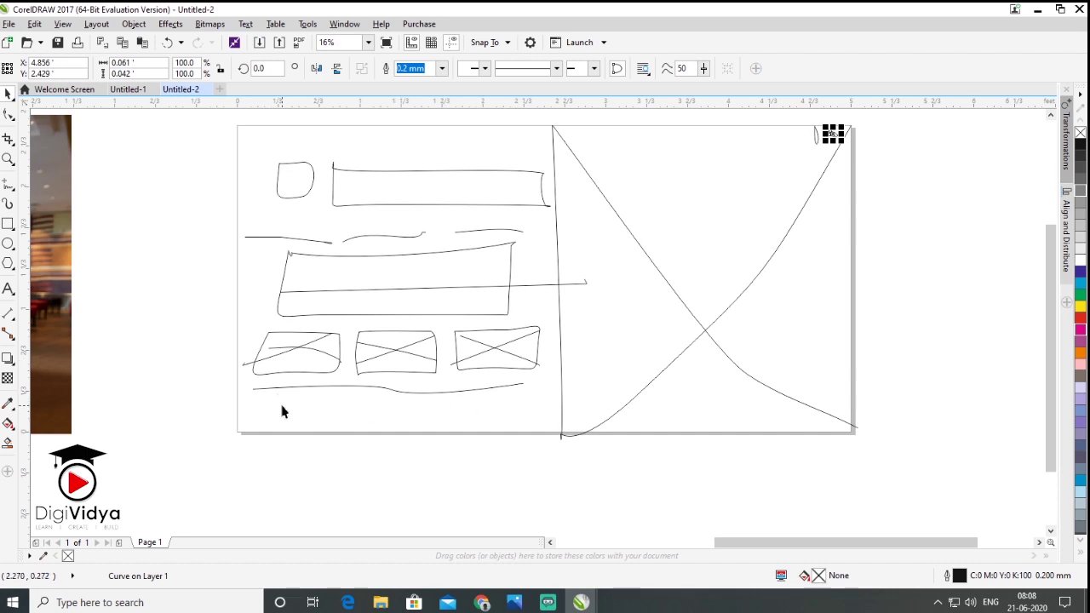
Step: Move the sketch off the page and pull the student photo out of the photo stack
scroll(570, 444, "down", 1)
mouse_move(531, 364)
left_mouse_down()
mouse_move(900, 299)
mouse_move(862, 353)
left_mouse_up()
left_click(183, 315)
left_click_drag(244, 440, 556, 182)
Step: Crop the student photo to a rectangle over the page's right half using Intersect
key("F6")
left_click_drag(710, 285, 571, 440)
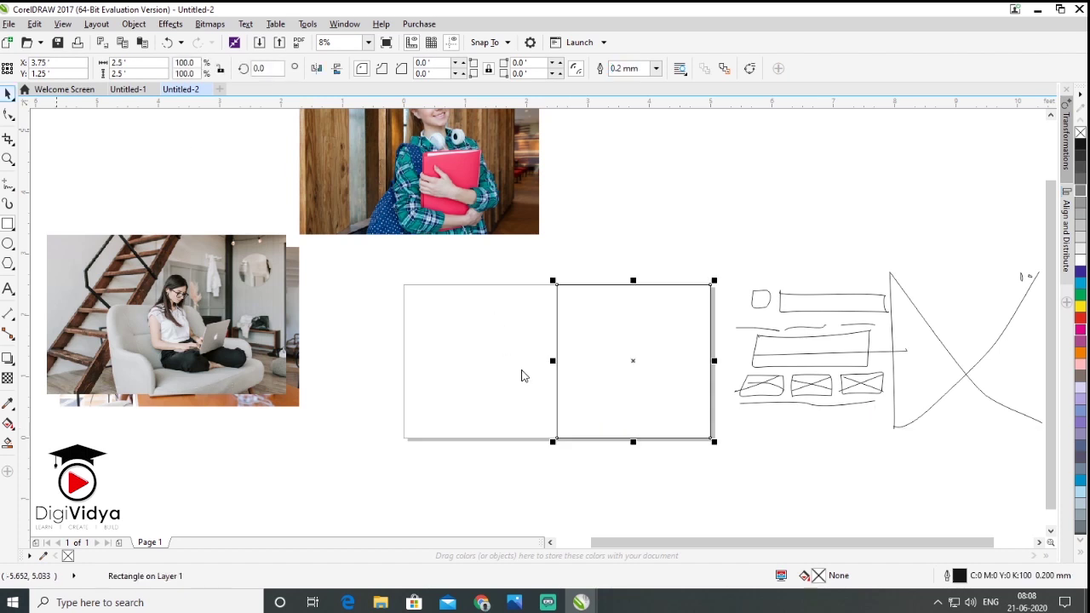
scroll(513, 267, "up", 3)
left_click_drag(514, 267, 514, 263)
left_click_drag(370, 179, 687, 393)
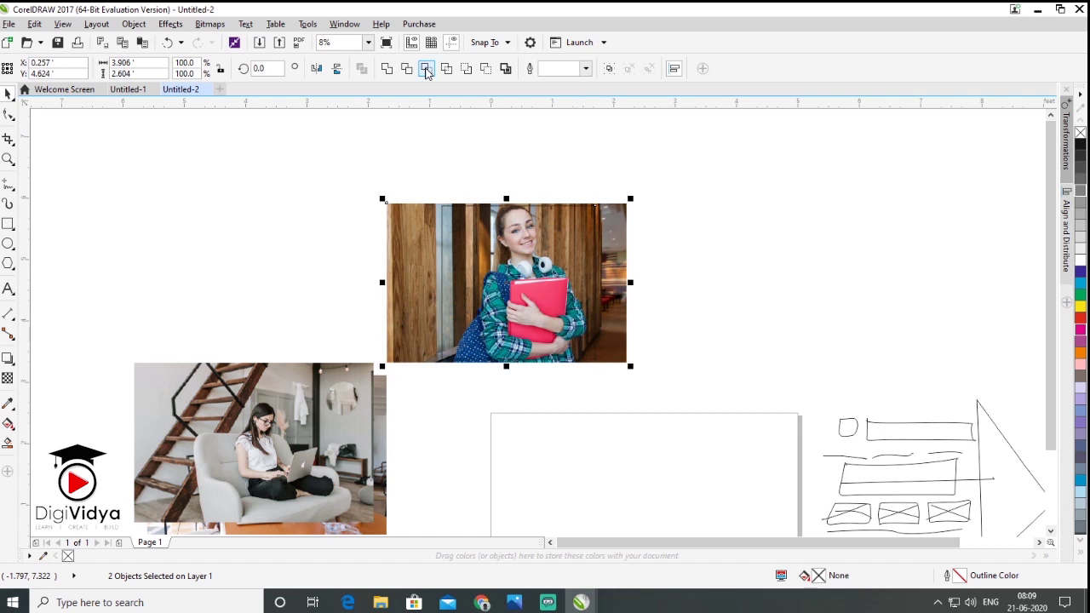
left_click(427, 71)
scroll(270, 263, "up", 1)
key("Escape")
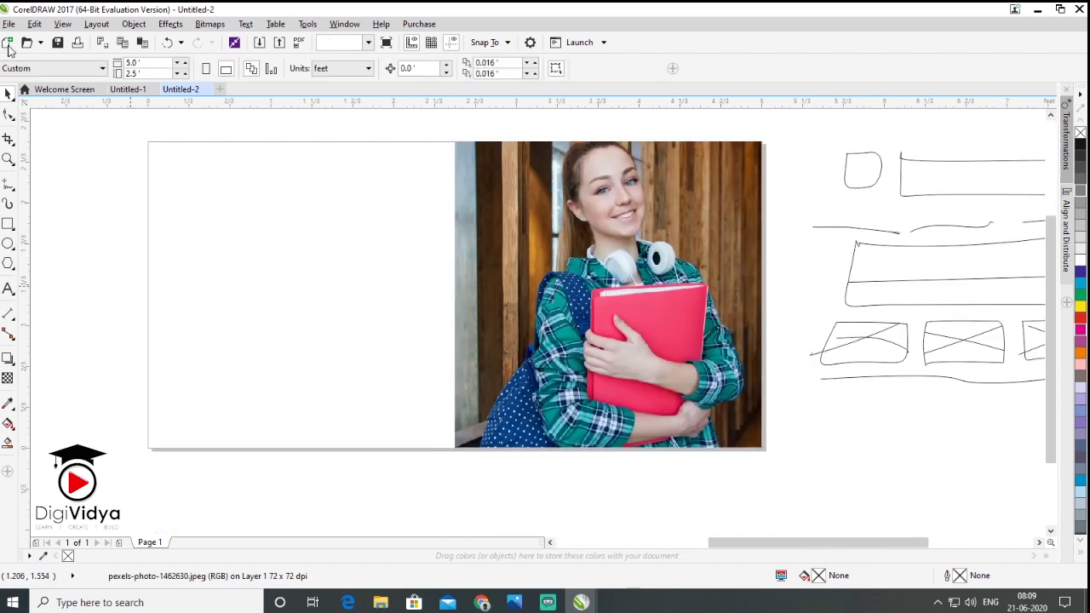
Step: Import the DigiVidya logo and place it at the page's top-left
left_click(5, 25)
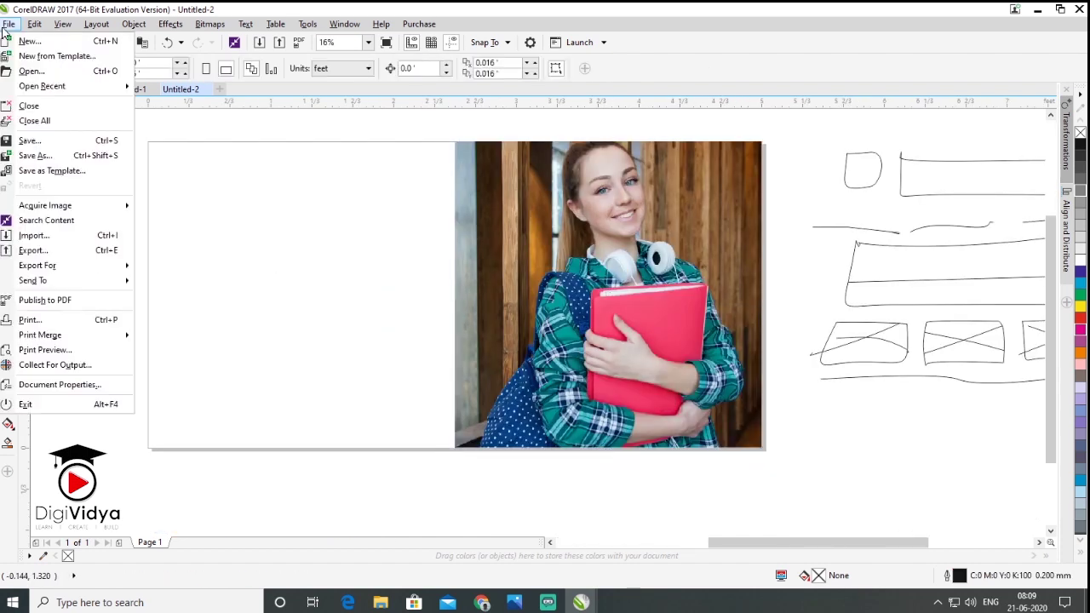
left_click(62, 242)
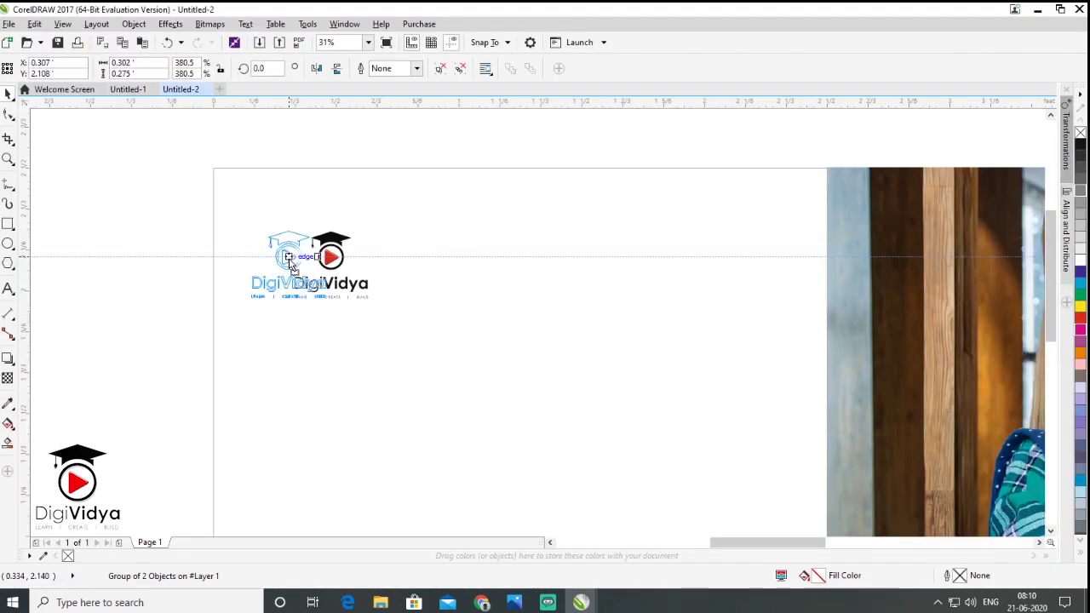
left_click(246, 226)
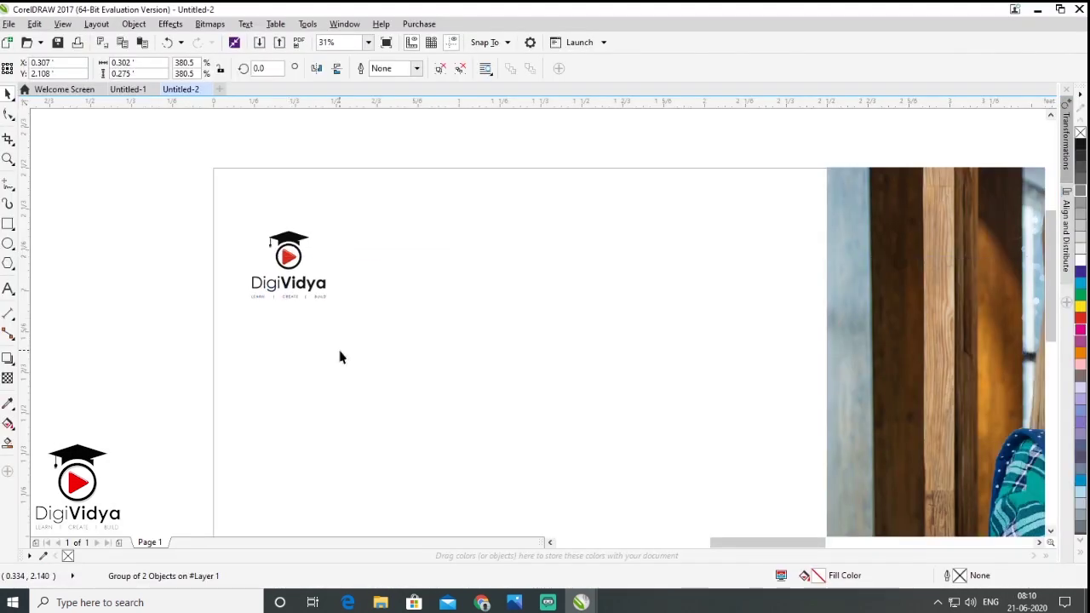
left_click(339, 357)
Step: Add the heading 'DigiVidya India' and align it vertically with the logo
key("F8")
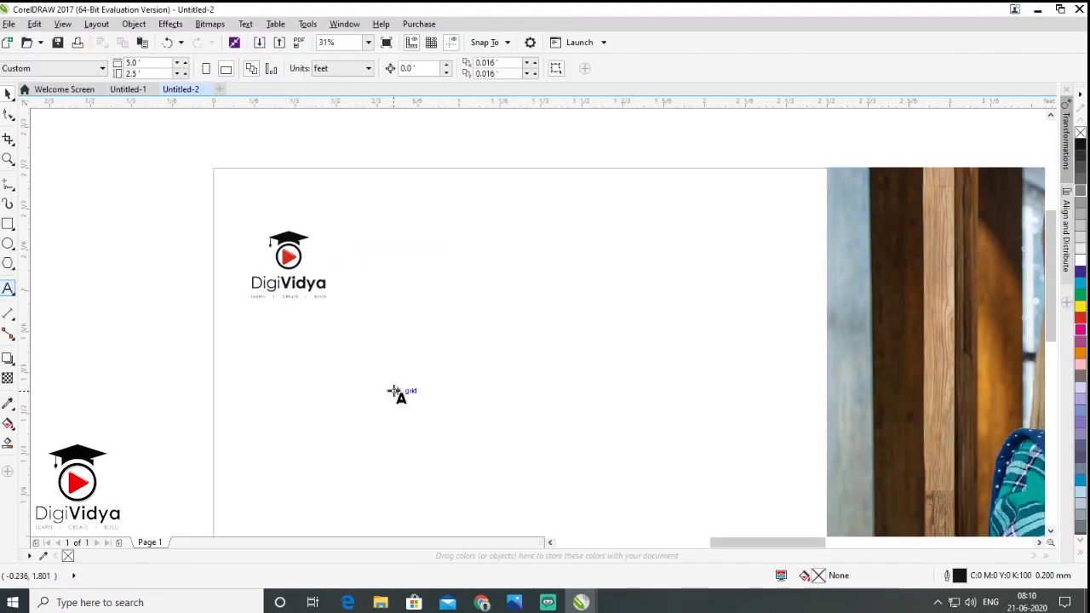
left_click(394, 390)
type("Di")
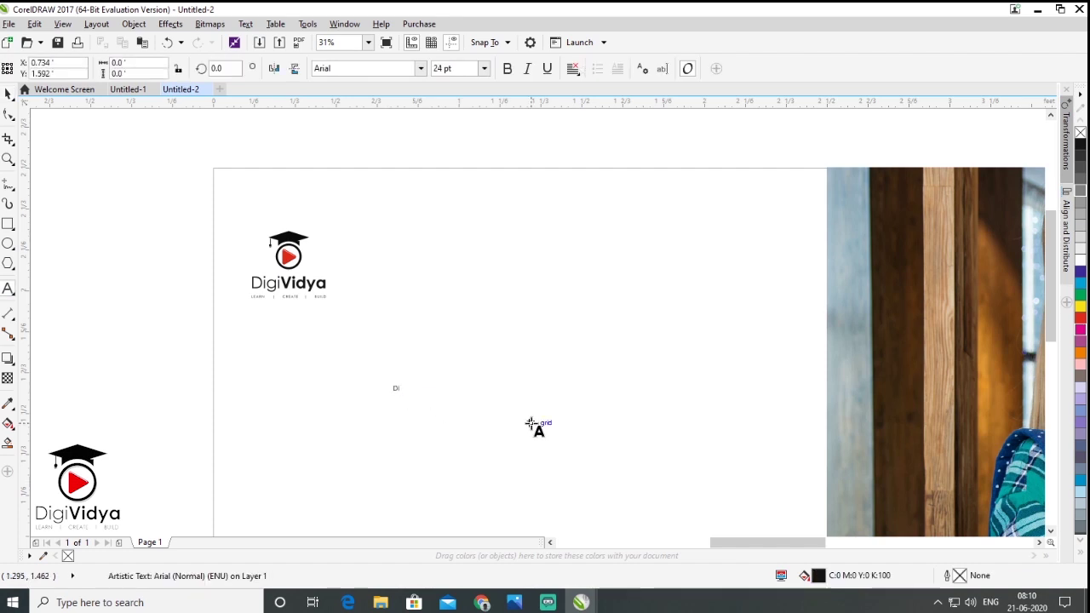
type("giVidya India")
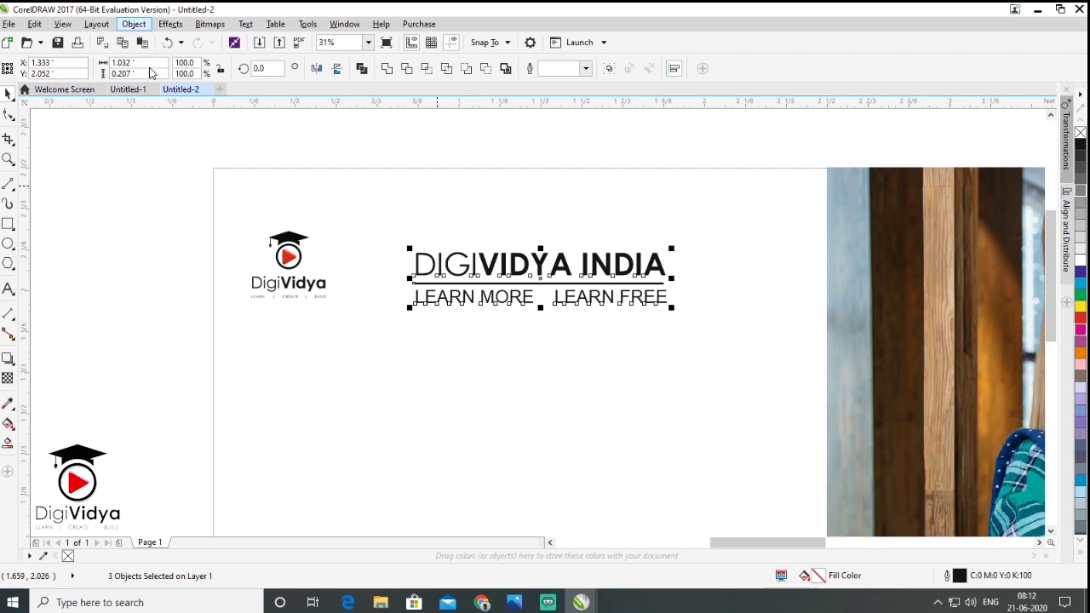
left_click(134, 24)
left_click(288, 264)
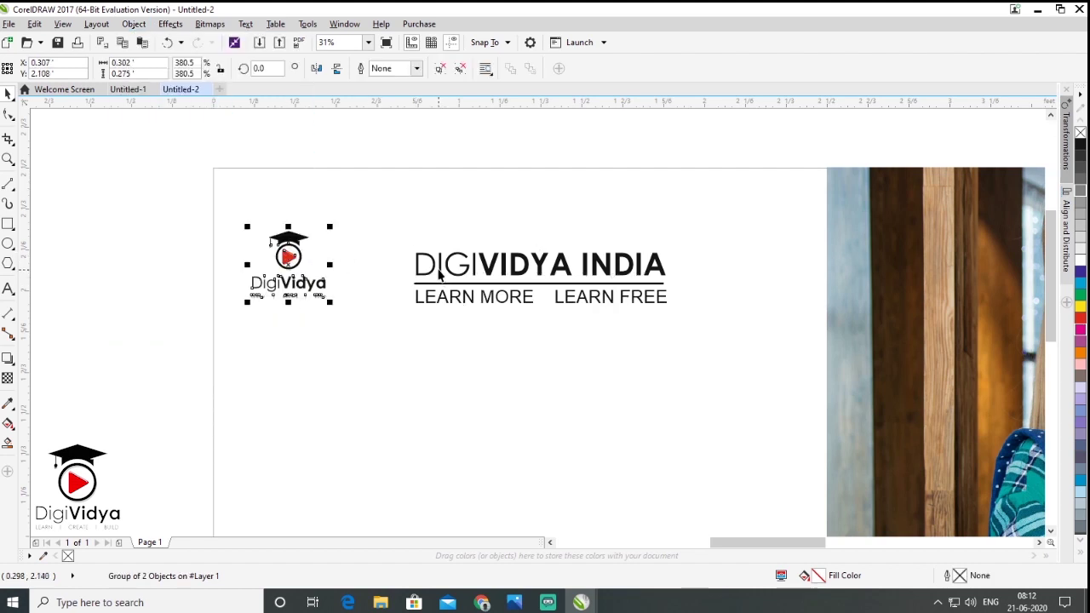
left_click(441, 271, "shift")
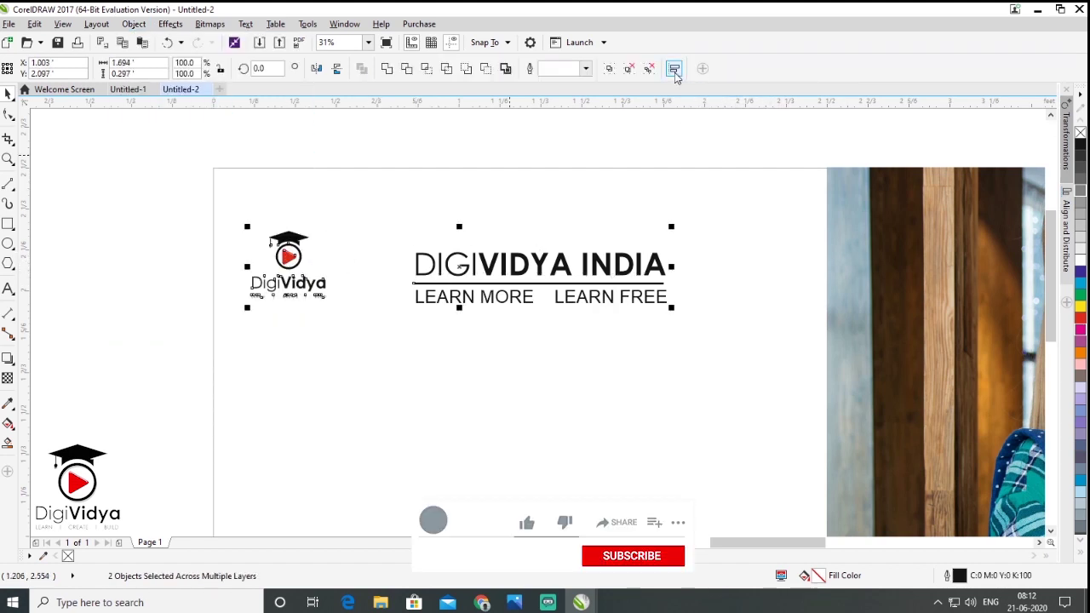
left_click(674, 69)
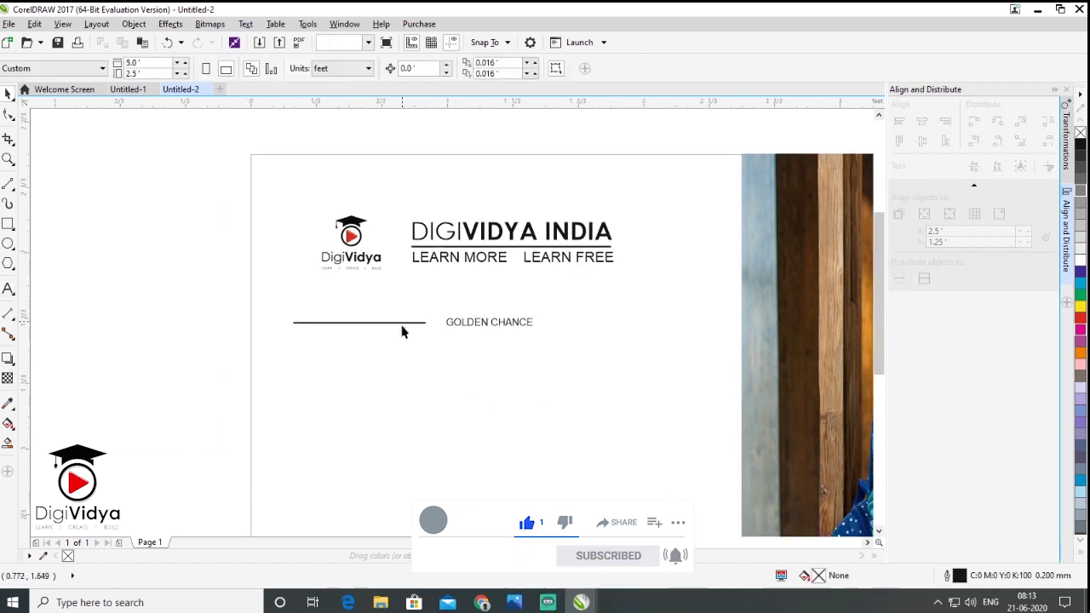
Step: Copy the divider line to the right side of GOLDEN CHANCE
left_click(403, 324)
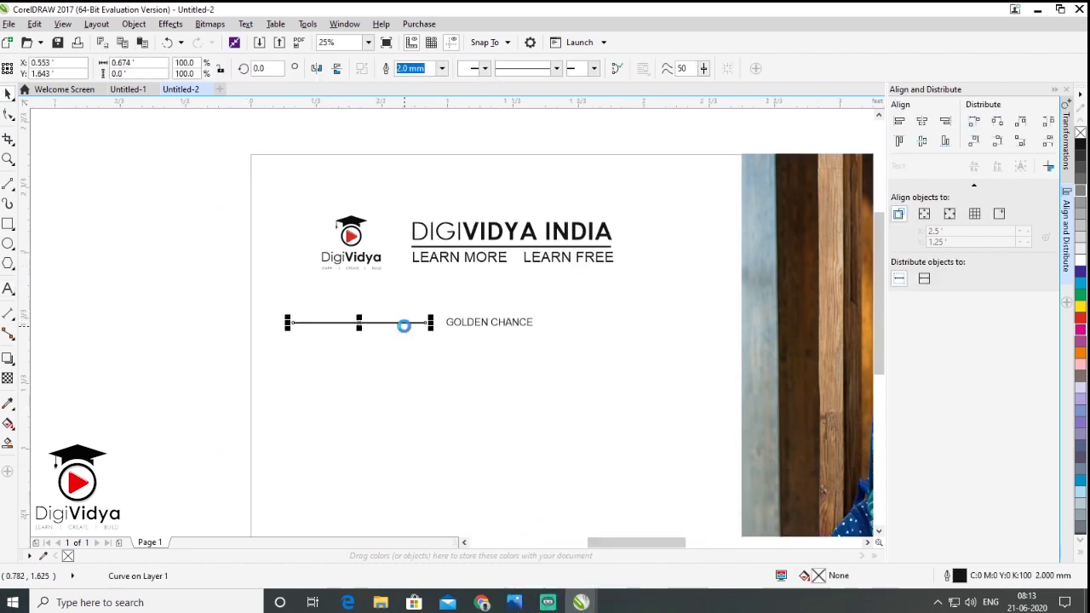
left_click_drag(404, 326, 603, 326)
left_click(588, 364)
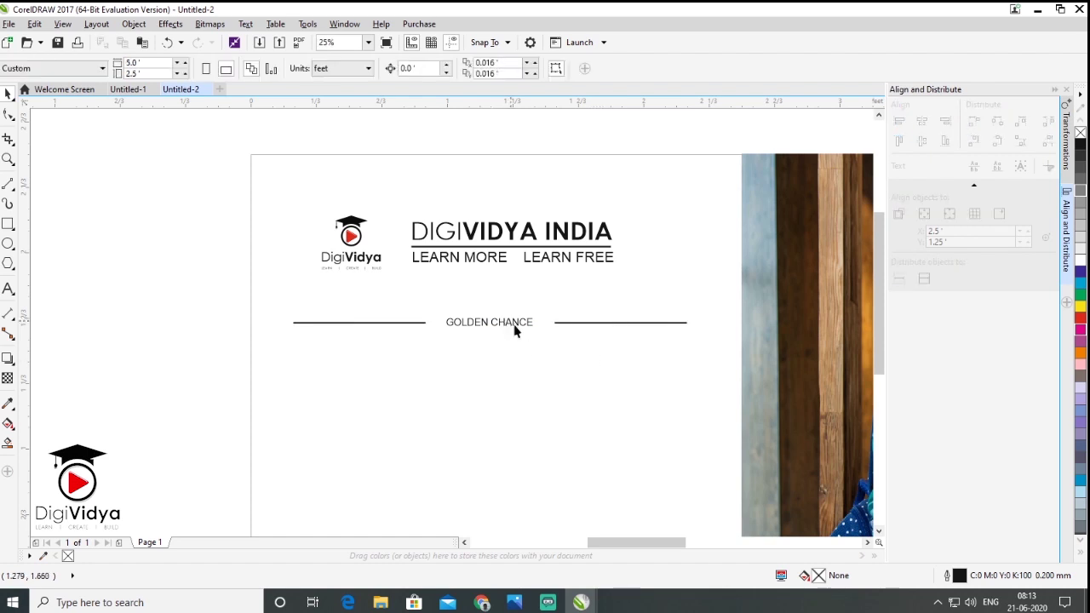
Step: Colour the GOLDEN CHANCE text teal with the Color Eyedropper
left_click(515, 328)
scroll(243, 316, "down", 2)
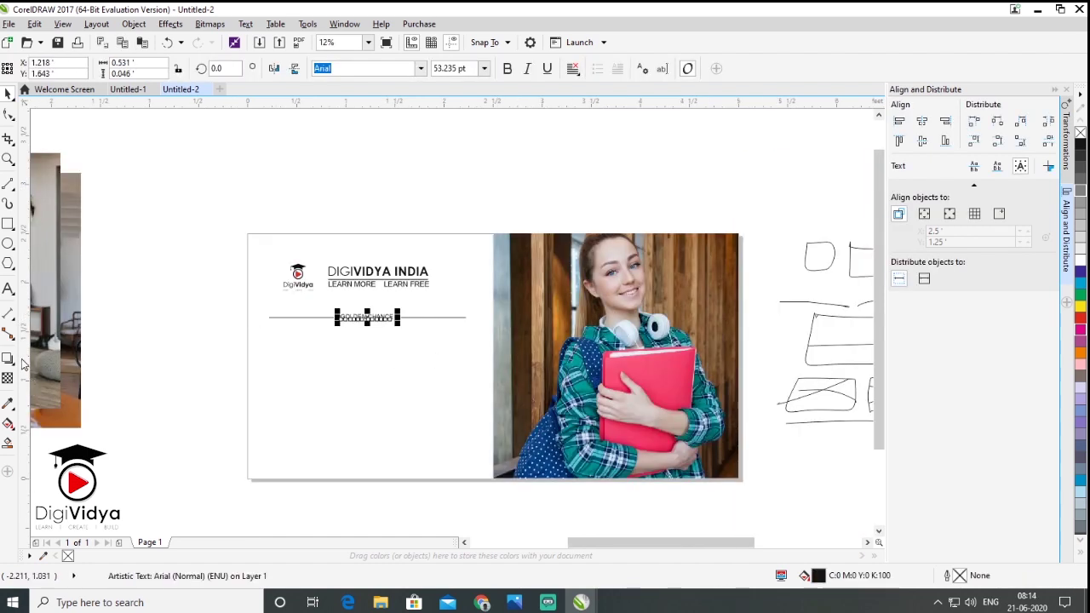
left_click(8, 404)
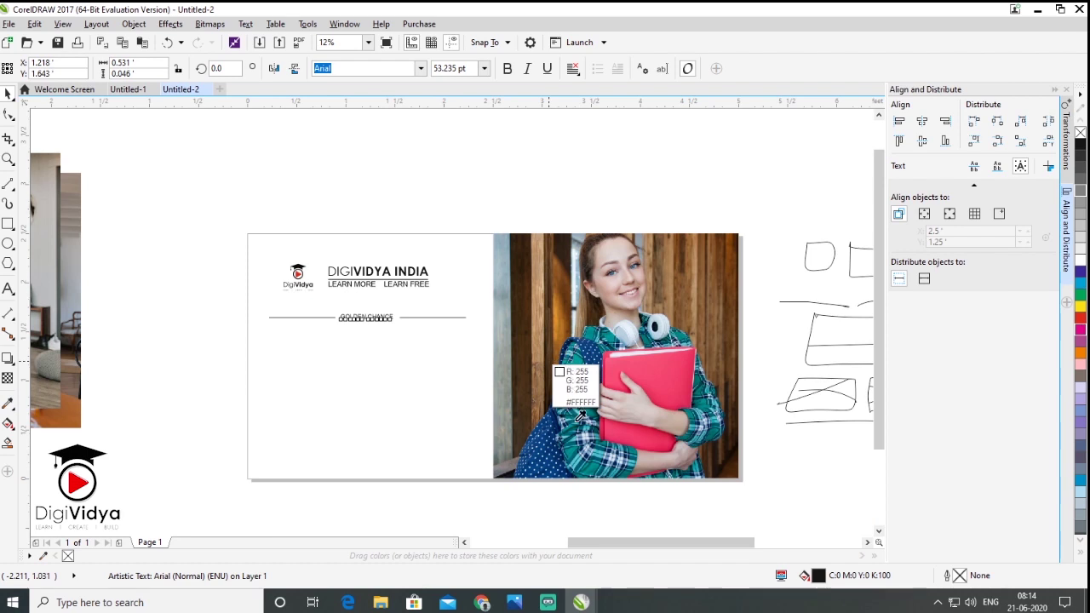
scroll(309, 253, "up", 6)
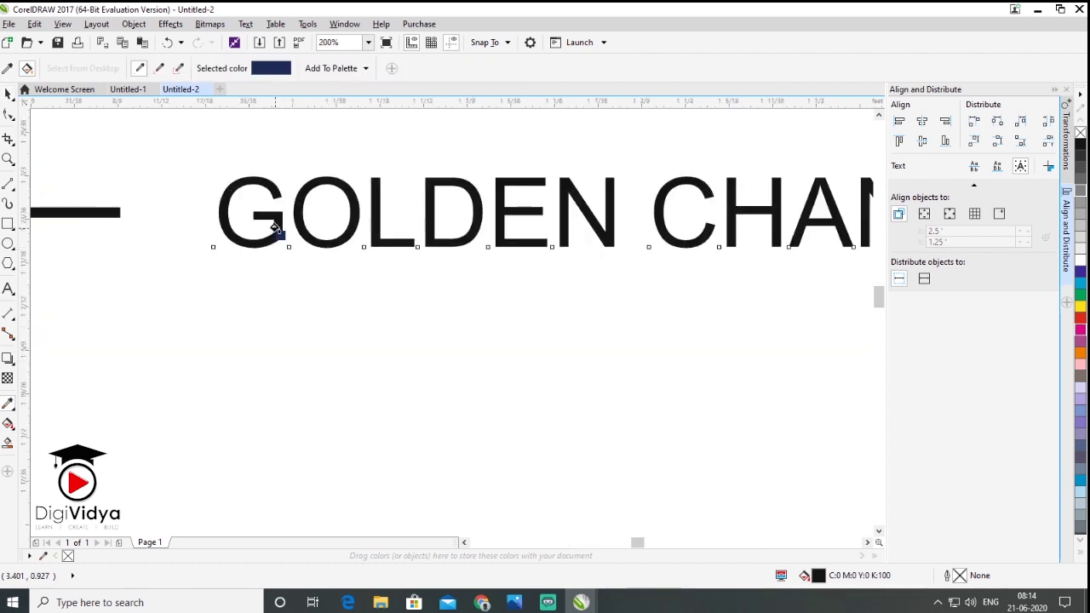
left_click(276, 226)
scroll(433, 304, "down", 3)
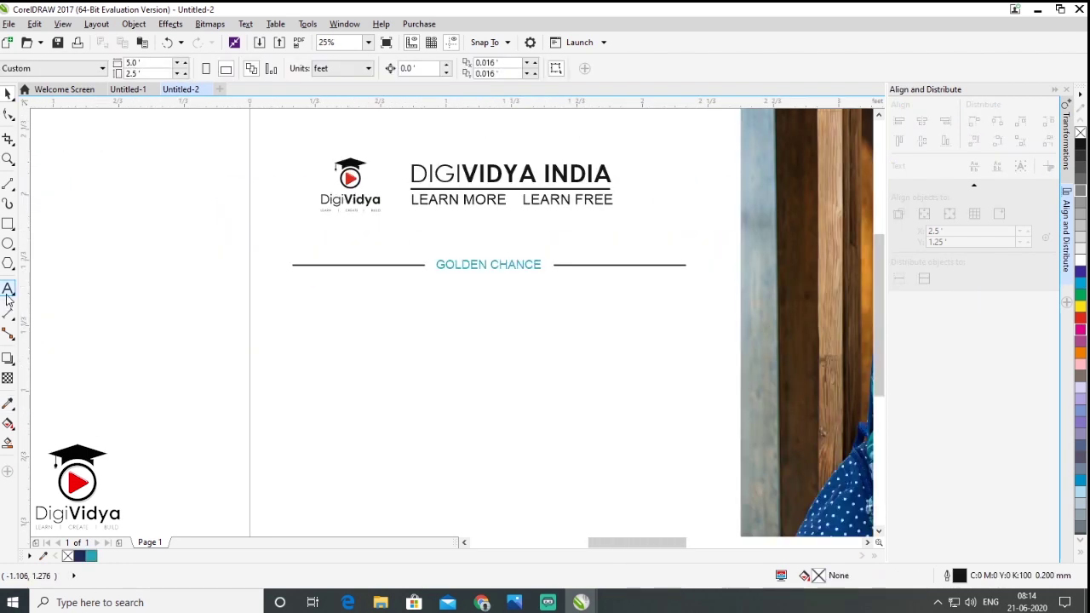
key("F8")
Step: Paste the 'Learn Anytime Anywhere' tagline in The Blacklist font with centre alignment
left_click(320, 323)
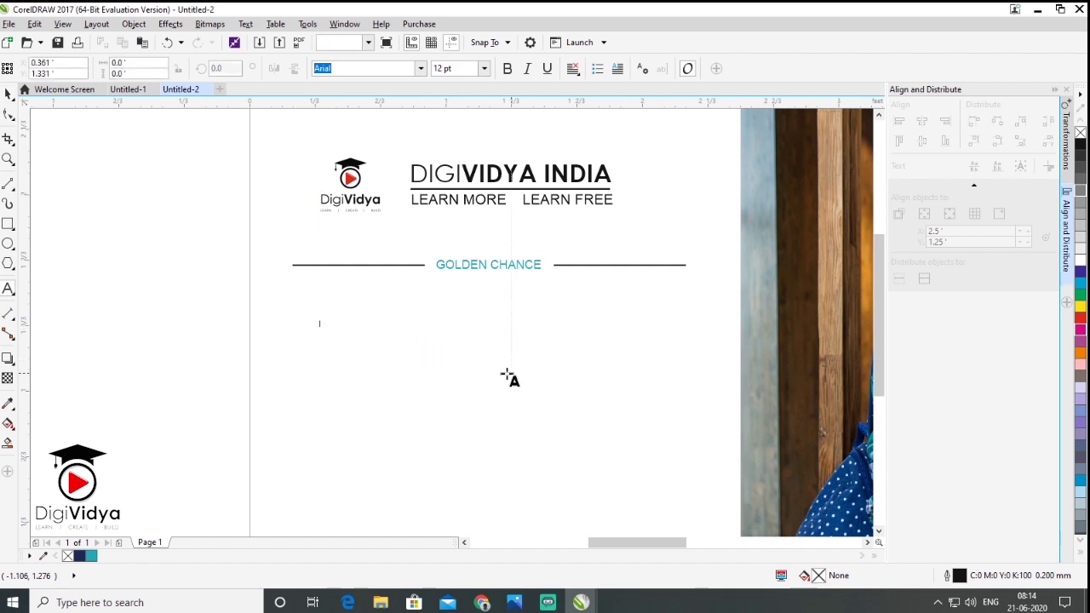
type("Learn Anytime Anywhere")
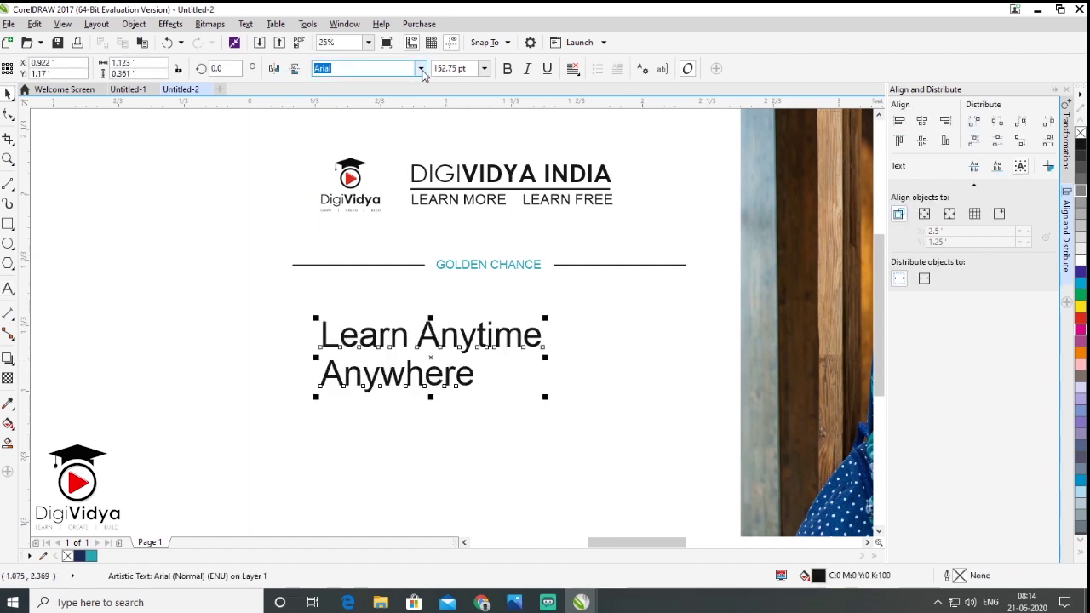
left_click(422, 71)
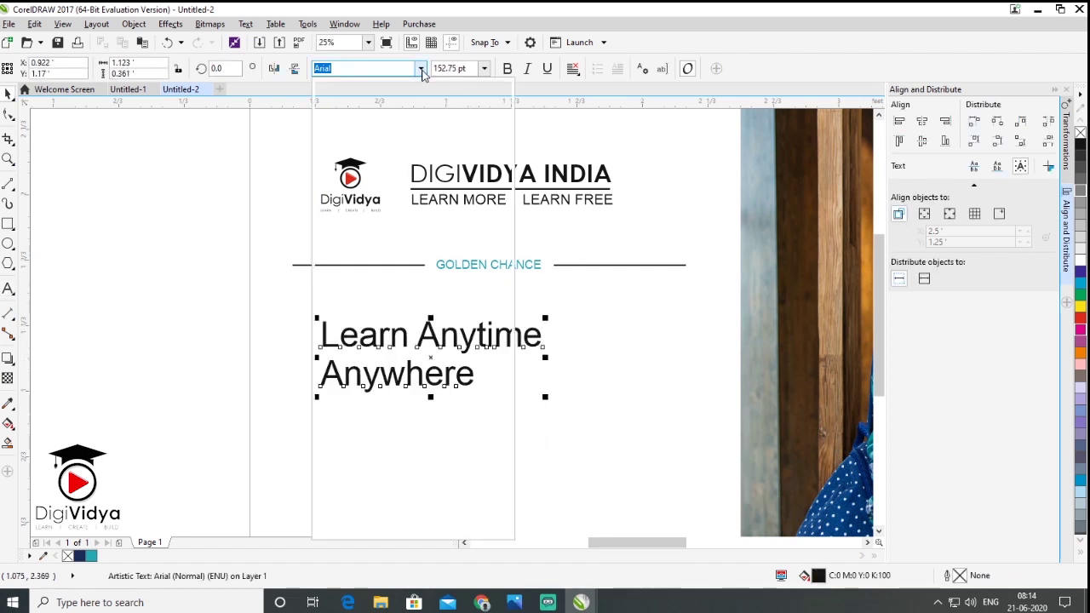
left_click(377, 144)
left_click(573, 68)
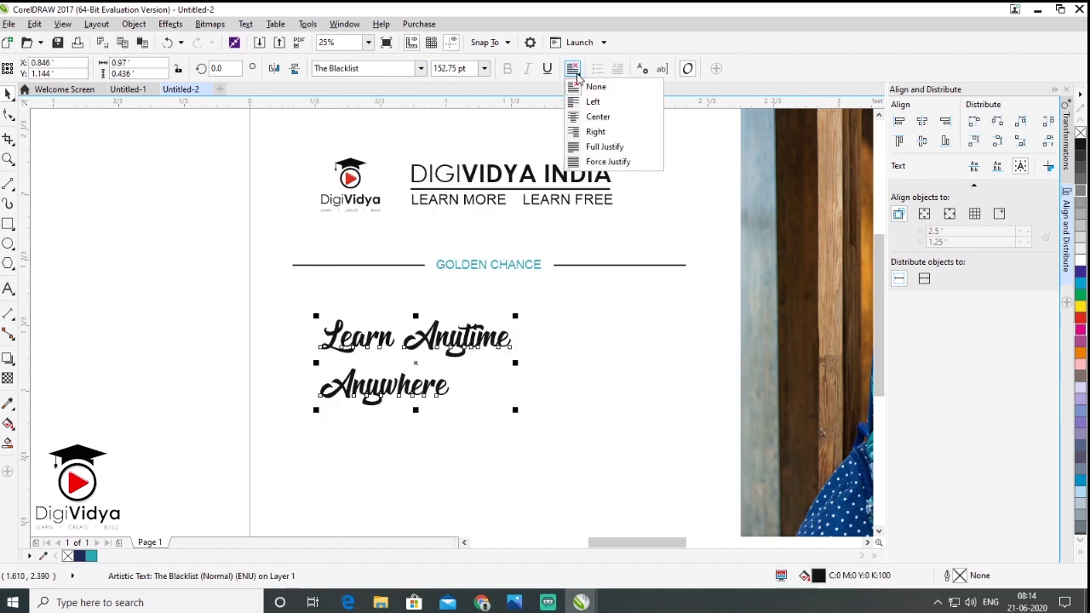
left_click(594, 117)
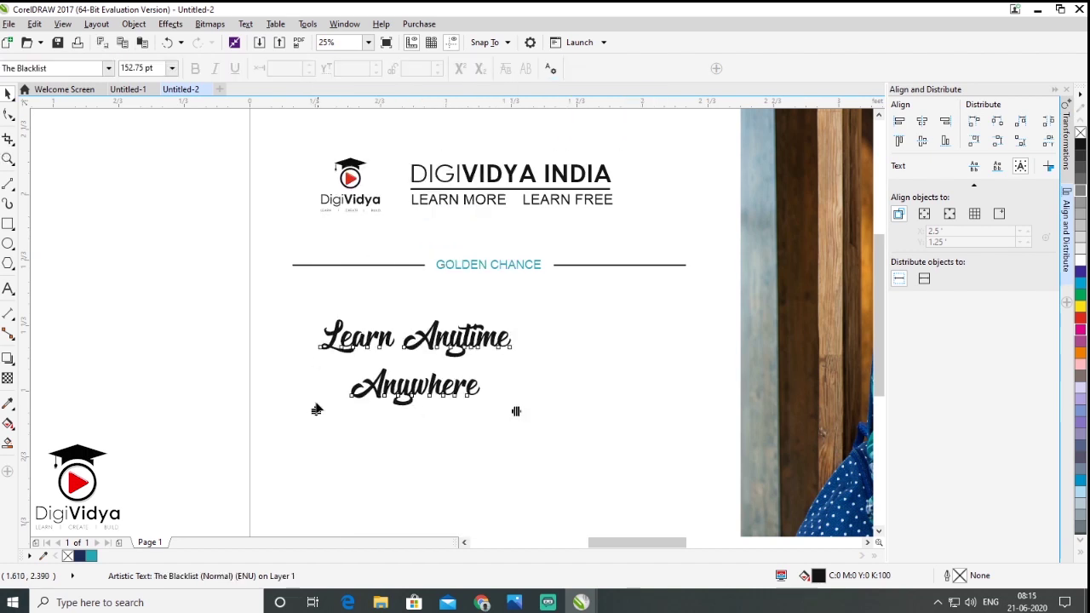
Step: Fill the tagline pink, sampled from the book in the photo
key("F3")
left_click(7, 406)
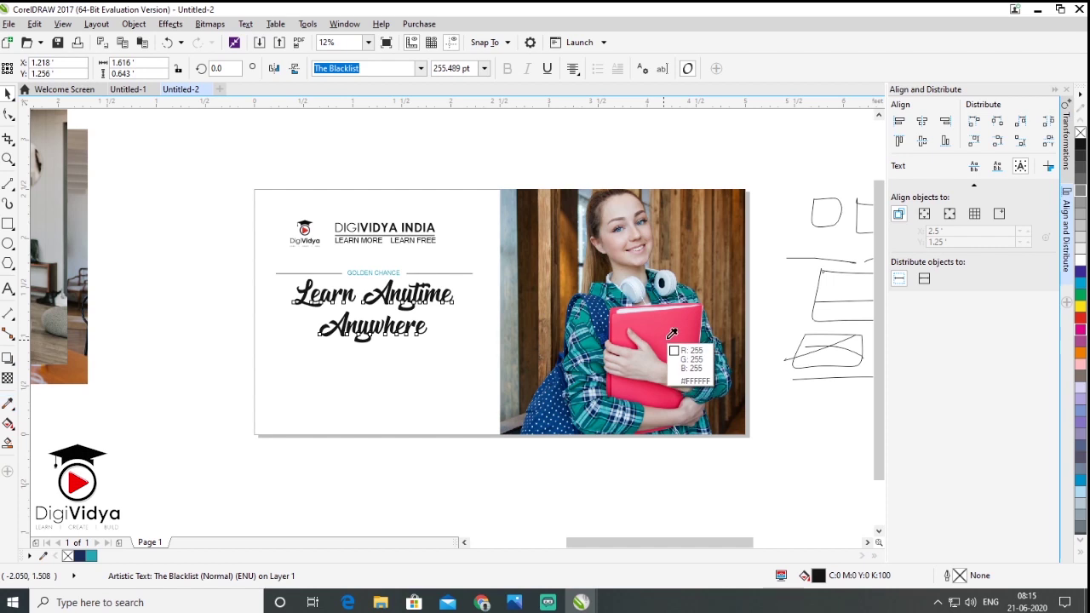
scroll(306, 323, "up", 5)
left_click(389, 377)
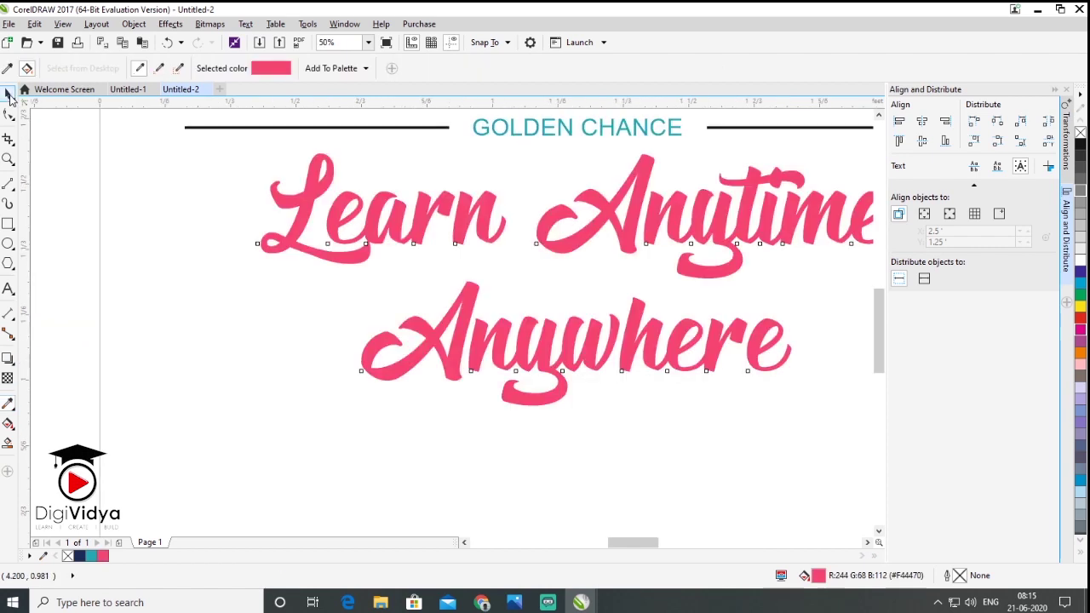
key("space")
key("F3")
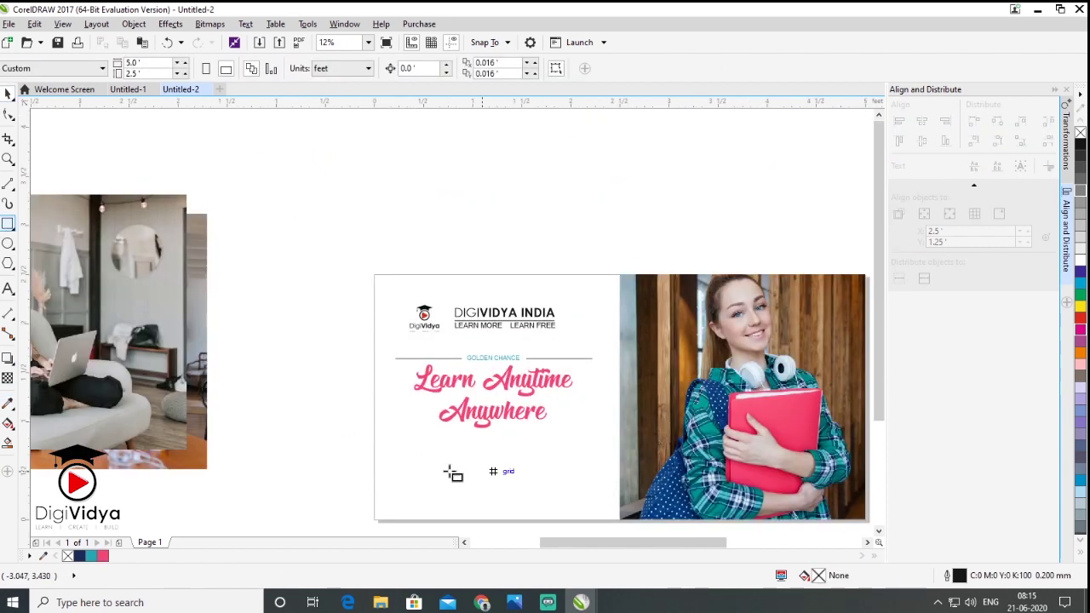
Step: Draw a frame rectangle below the tagline and duplicate it into a row of three
left_click_drag(395, 450, 455, 486)
key("space")
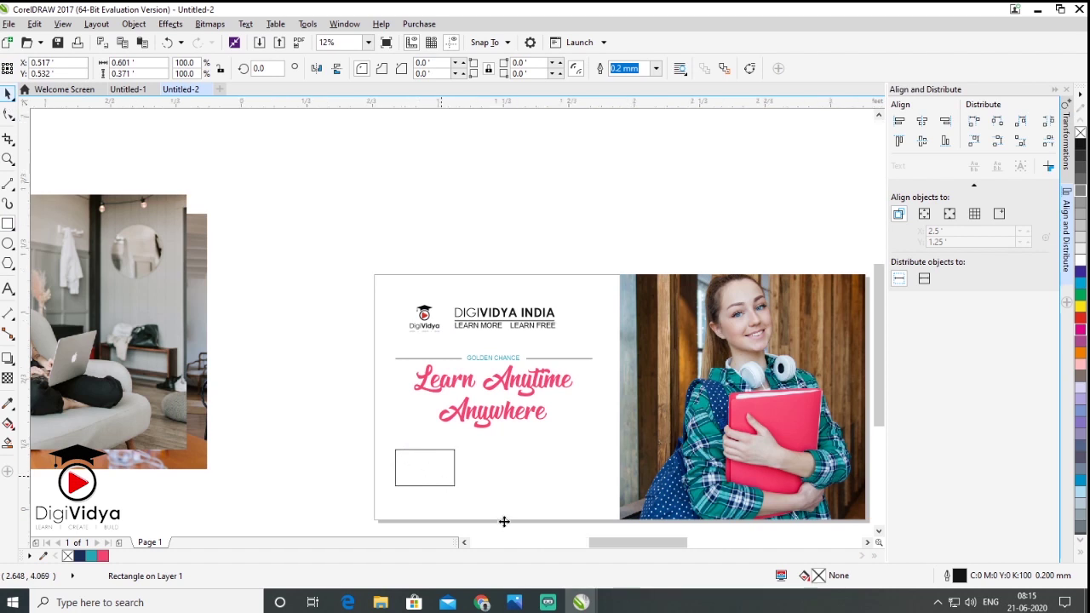
scroll(505, 522, "up", 2)
key("ctrl+d")
key("ctrl+d")
scroll(550, 395, "down", 2)
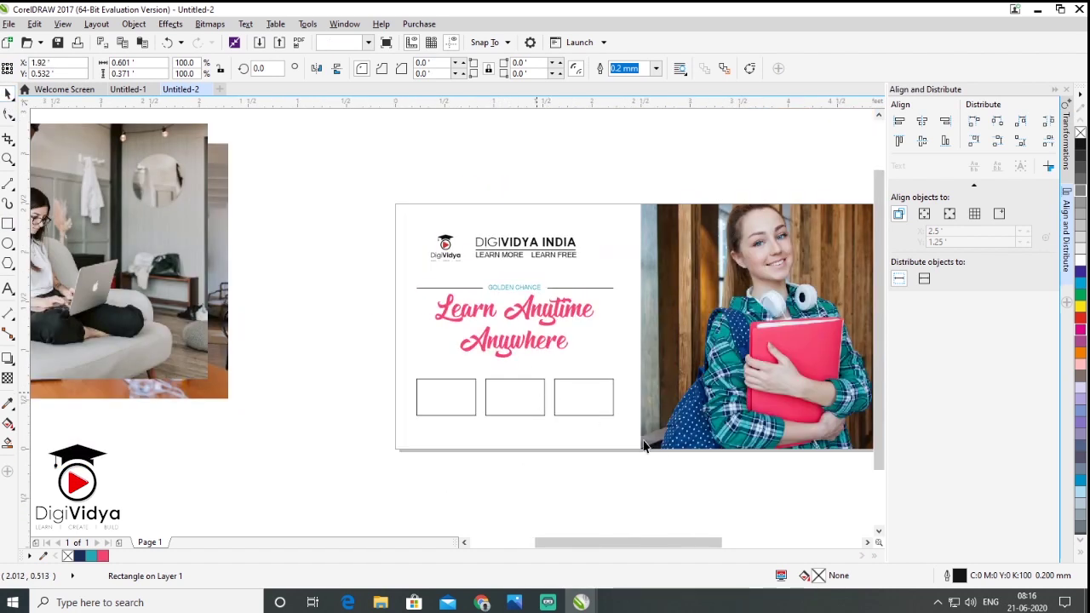
left_click(574, 487)
scroll(679, 469, "down", 1)
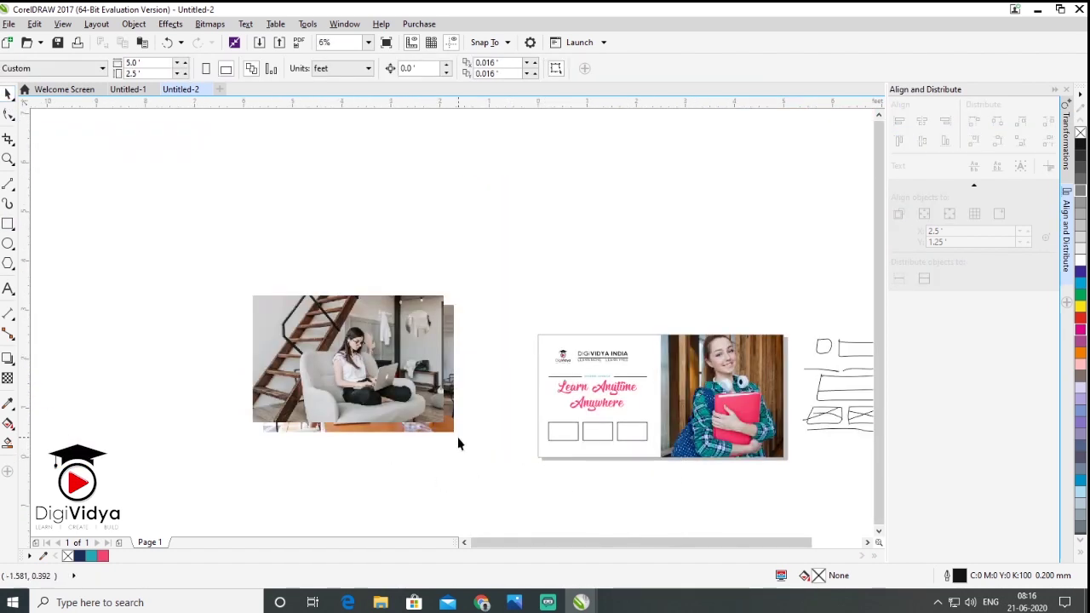
scroll(458, 443, "up", 1)
Step: Shrink the three-person laptop photo and the group photo and place them in the first frames
left_click(663, 428)
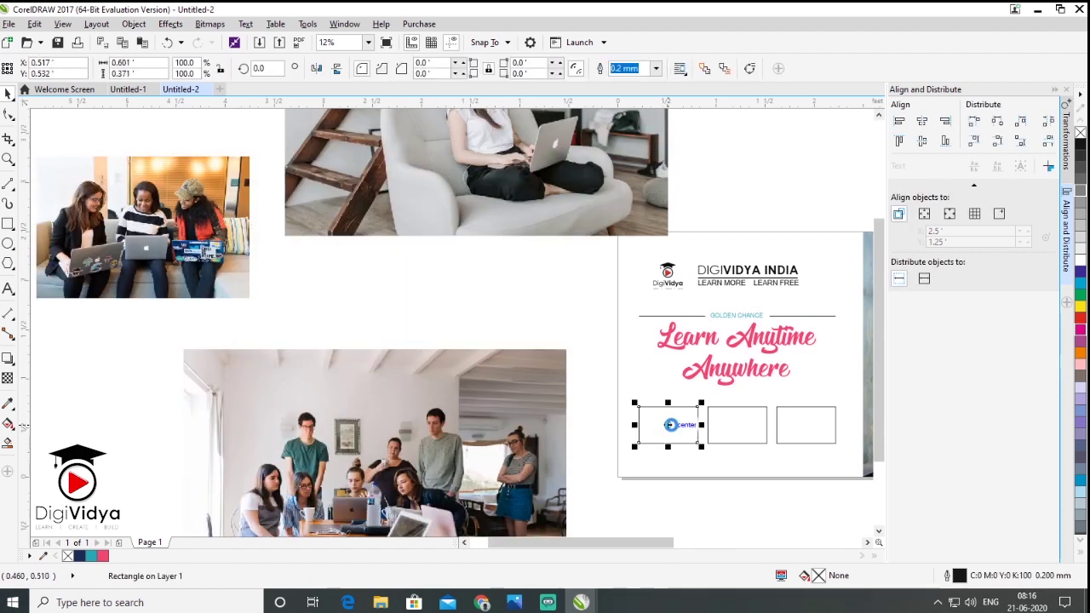
left_click(670, 424)
left_click(247, 294)
left_click_drag(250, 298, 88, 251)
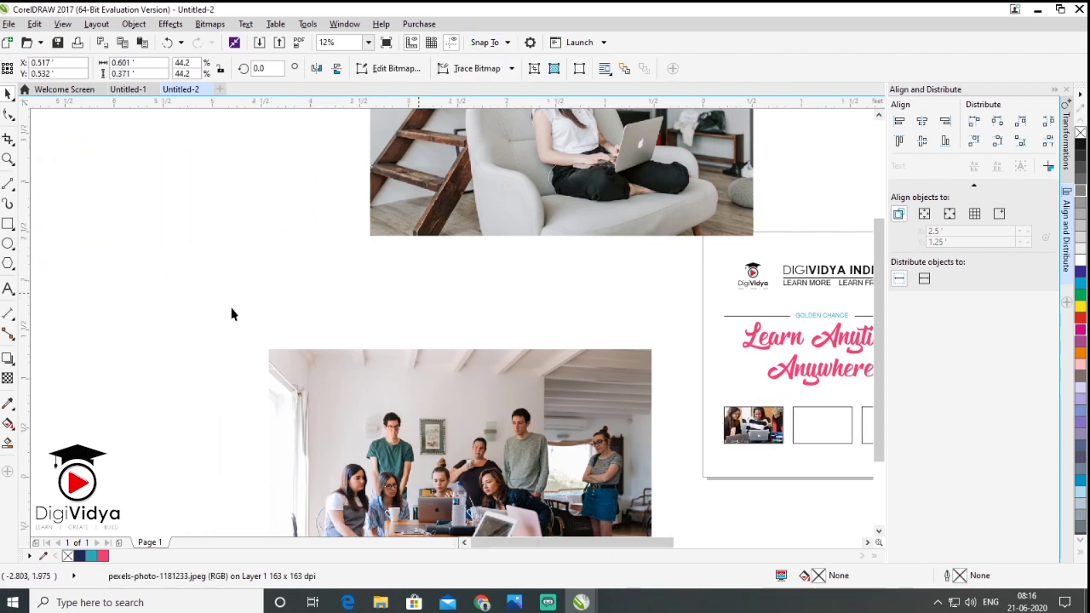
scroll(231, 324, "down", 1)
left_click(527, 387)
left_click(527, 382)
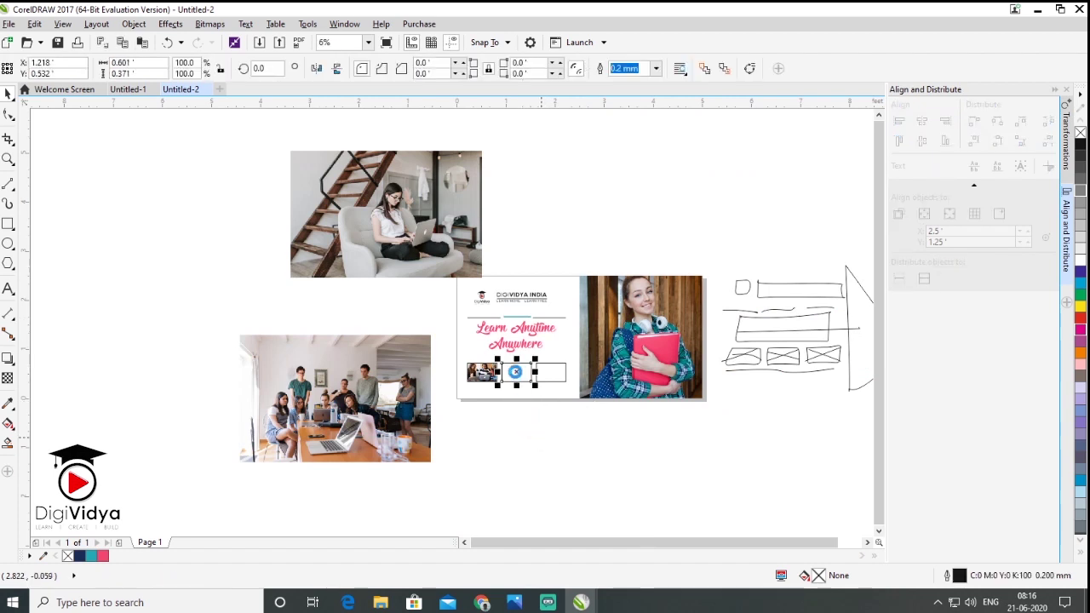
left_click(341, 400)
left_click_drag(431, 463, 355, 431)
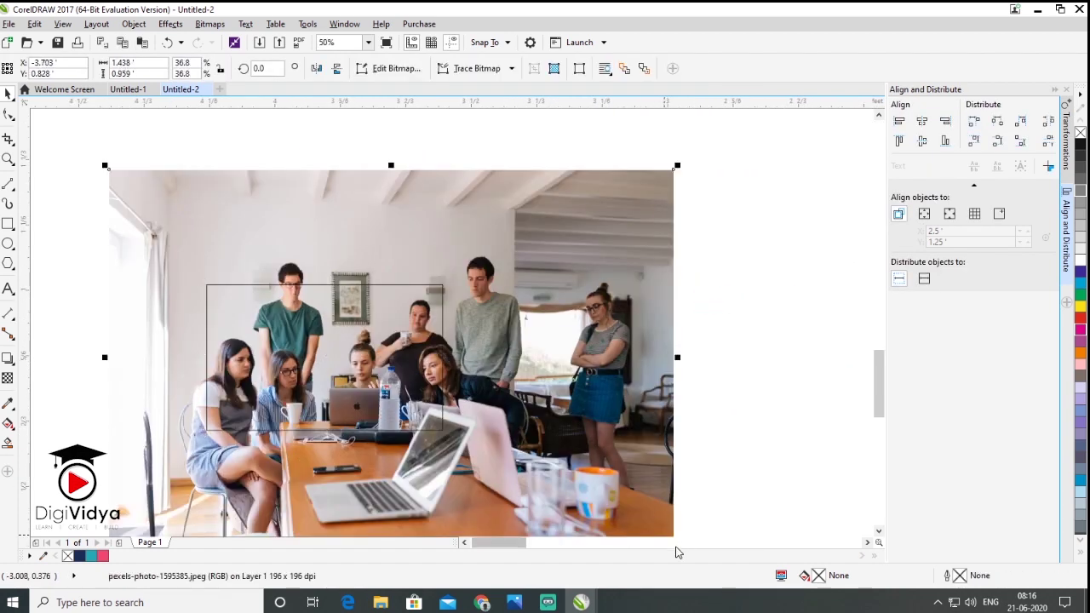
left_click(686, 247)
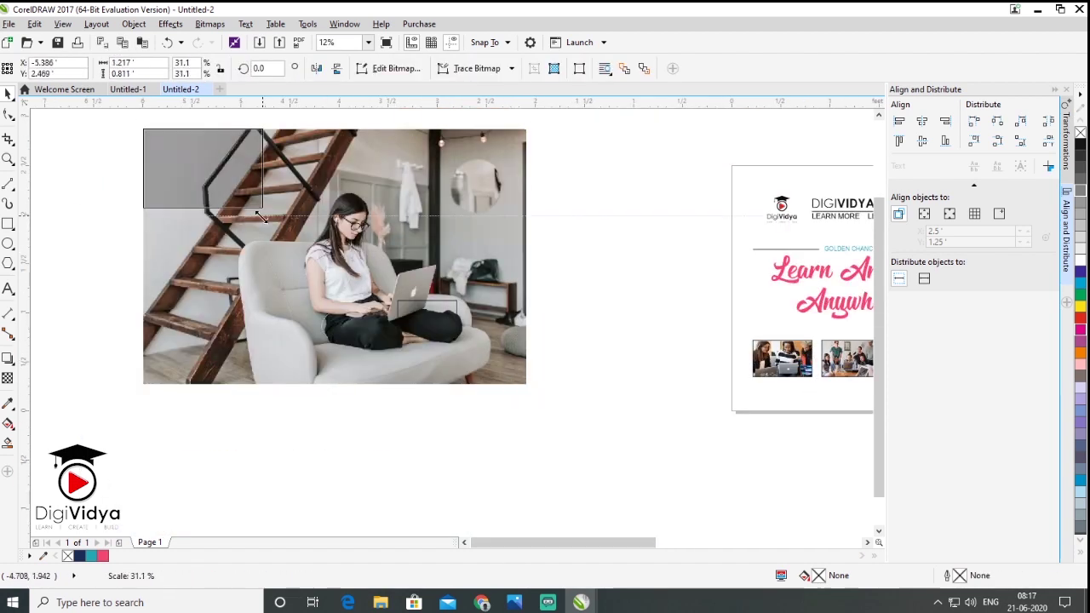
Step: Shrink the woman-on-couch photo into the third frame and select all three framed photos
left_click_drag(523, 382, 238, 191)
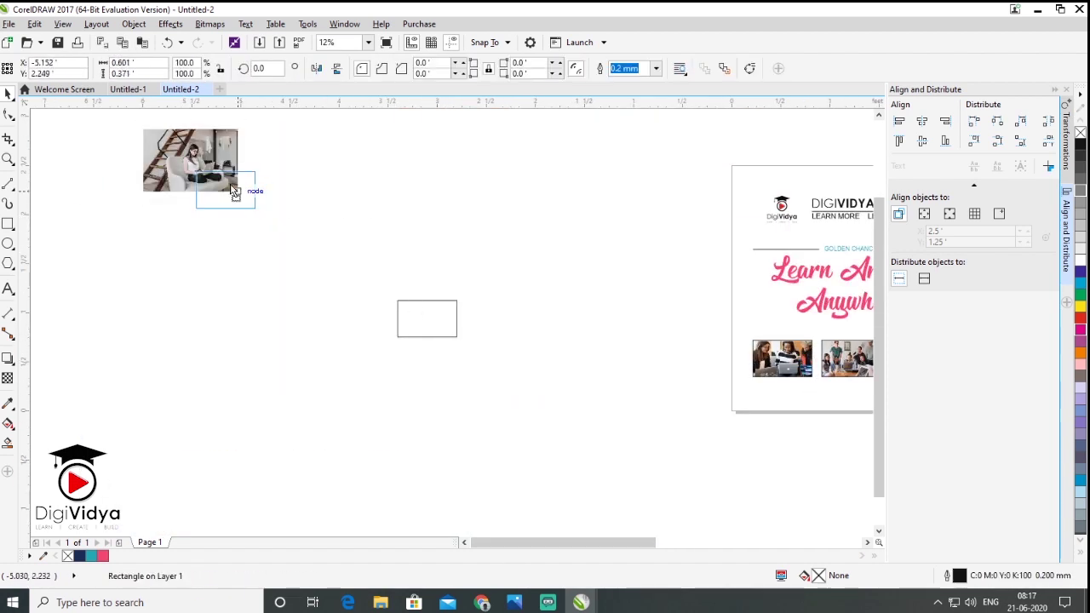
left_click(187, 159)
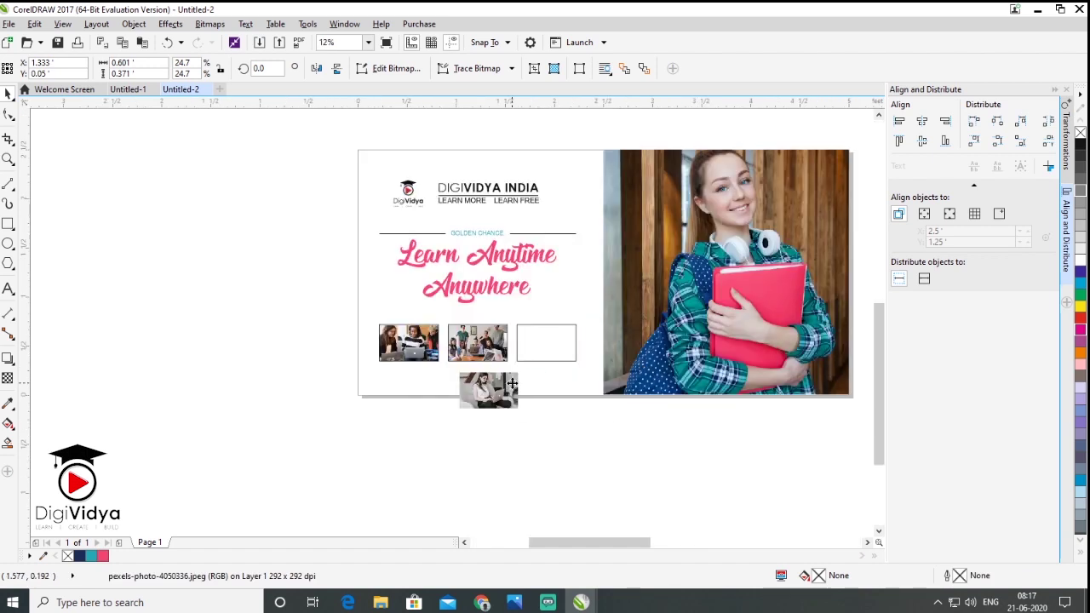
left_click_drag(515, 373, 545, 343)
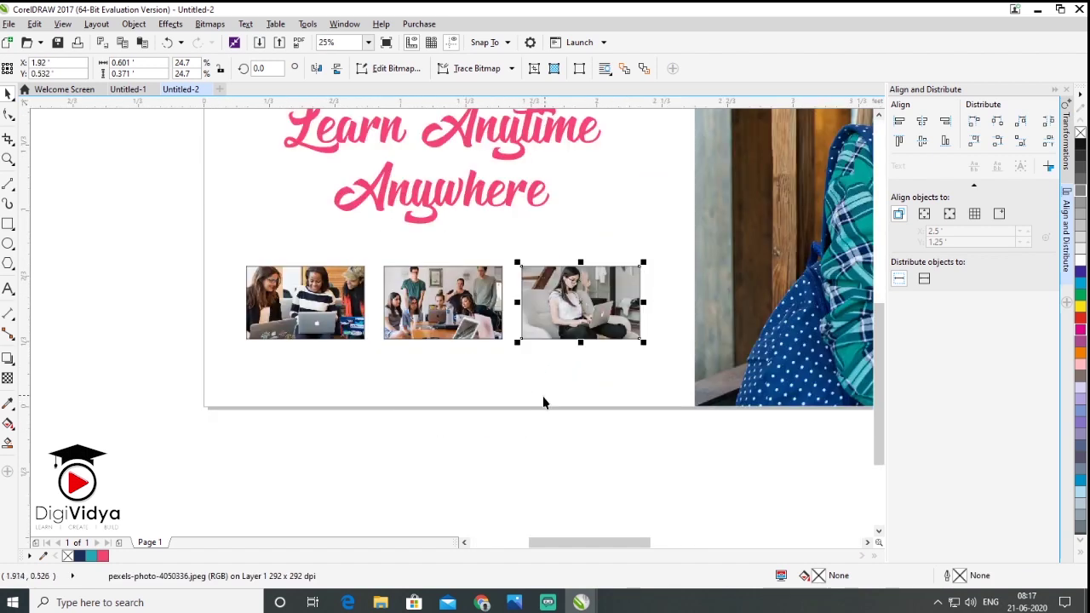
left_click_drag(542, 397, 230, 247)
left_click(585, 68)
left_click(562, 219)
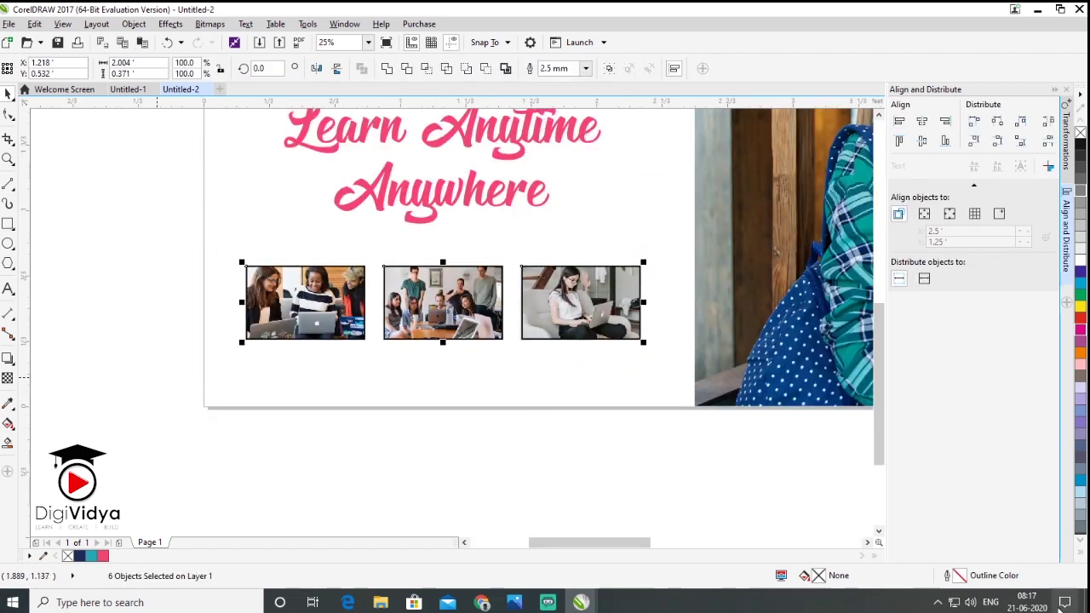
Step: Give the three photo frames a 2.5 mm teal outline in Outline Pen
key("F12")
left_click(589, 431)
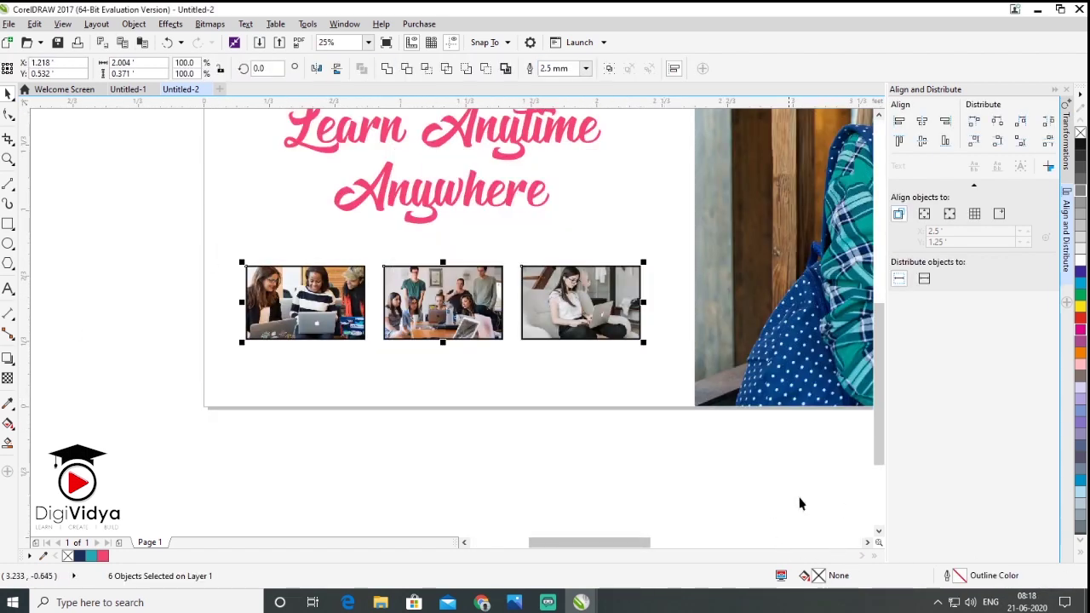
key("F12")
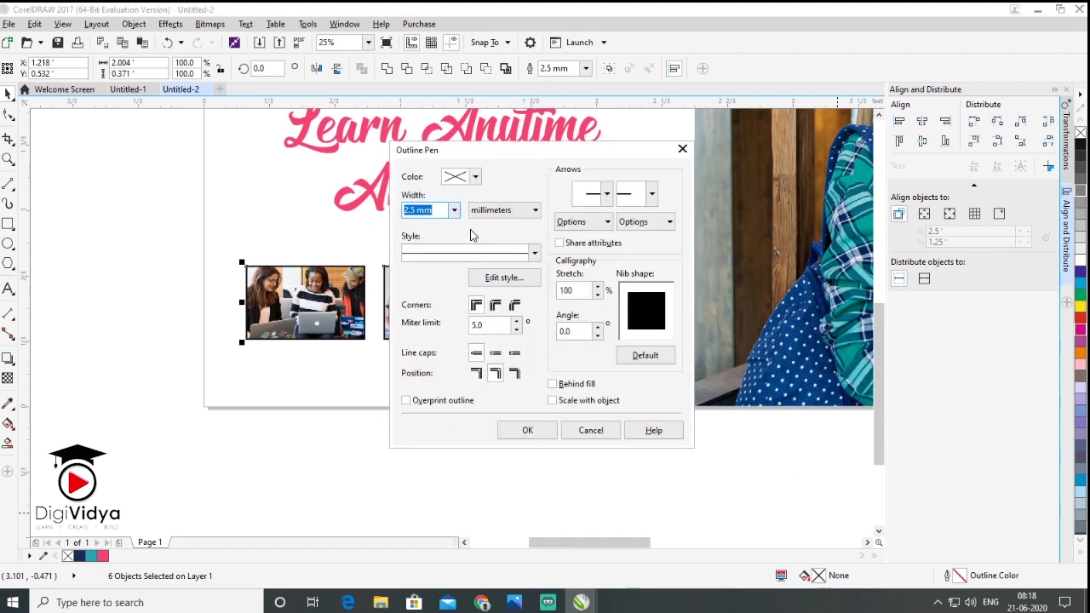
key("Return")
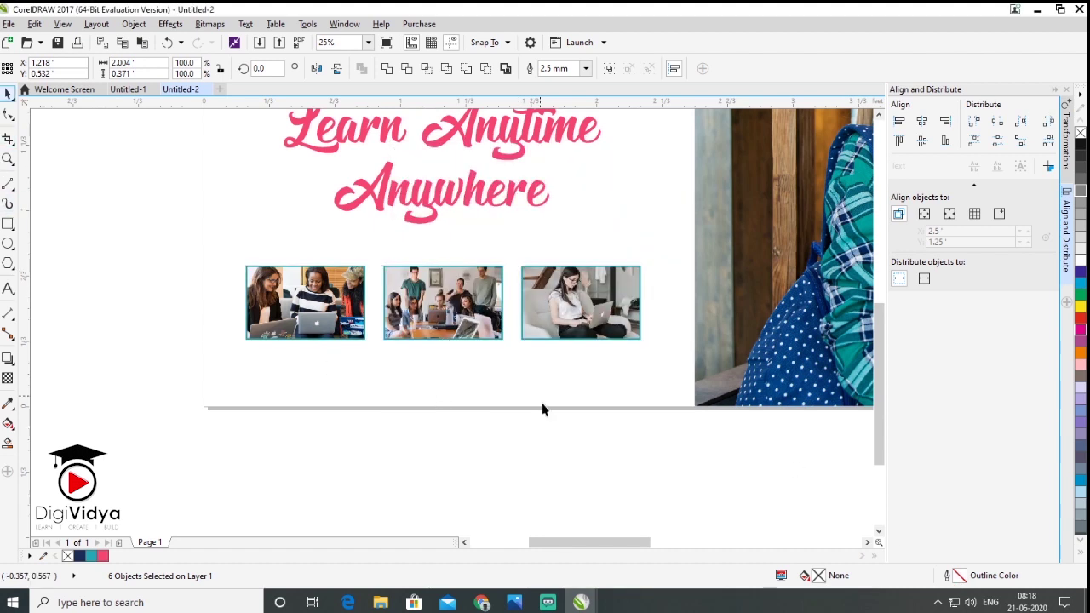
left_click(542, 407)
scroll(542, 406, "down", 1)
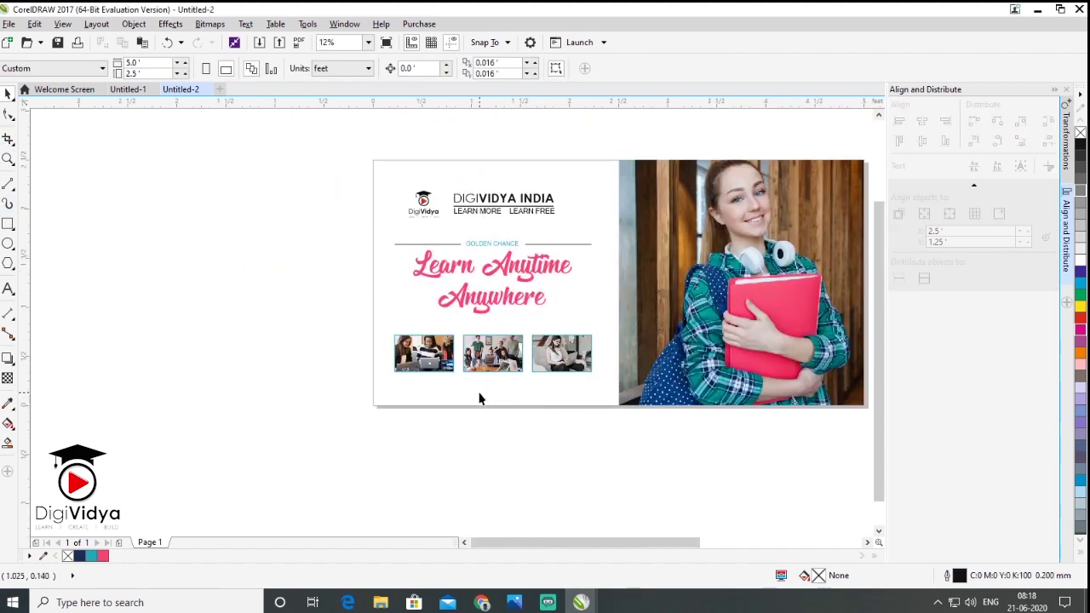
Step: Add the call-for-information line in pink Futura PT Bold, enlarged to span the photos
scroll(478, 398, "up", 1)
key("F8")
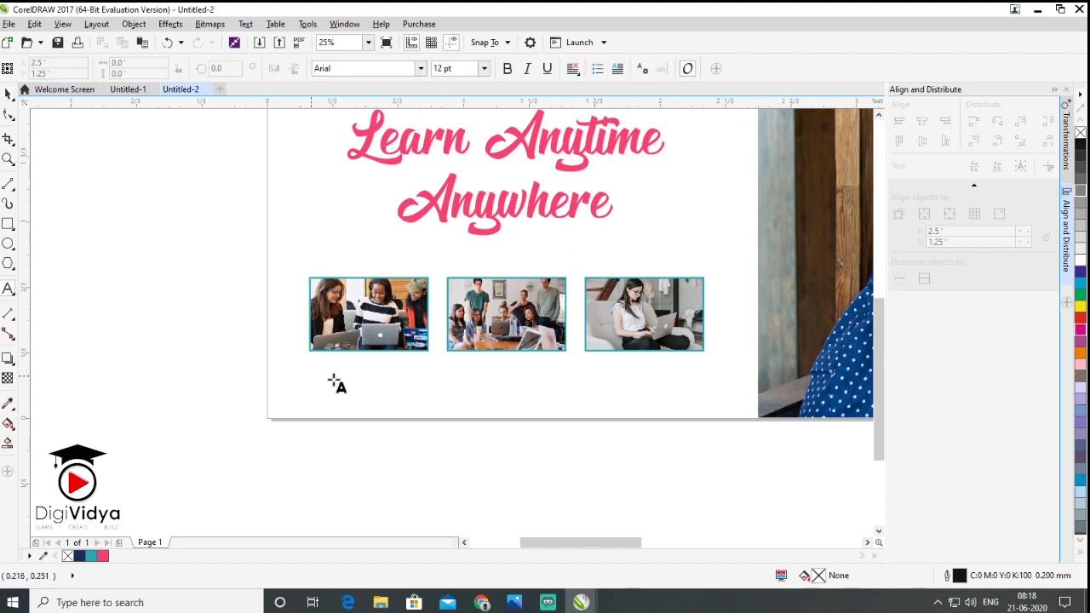
key("ctrl+v")
left_click(421, 70)
left_click(403, 145)
left_click_drag(504, 386, 682, 436)
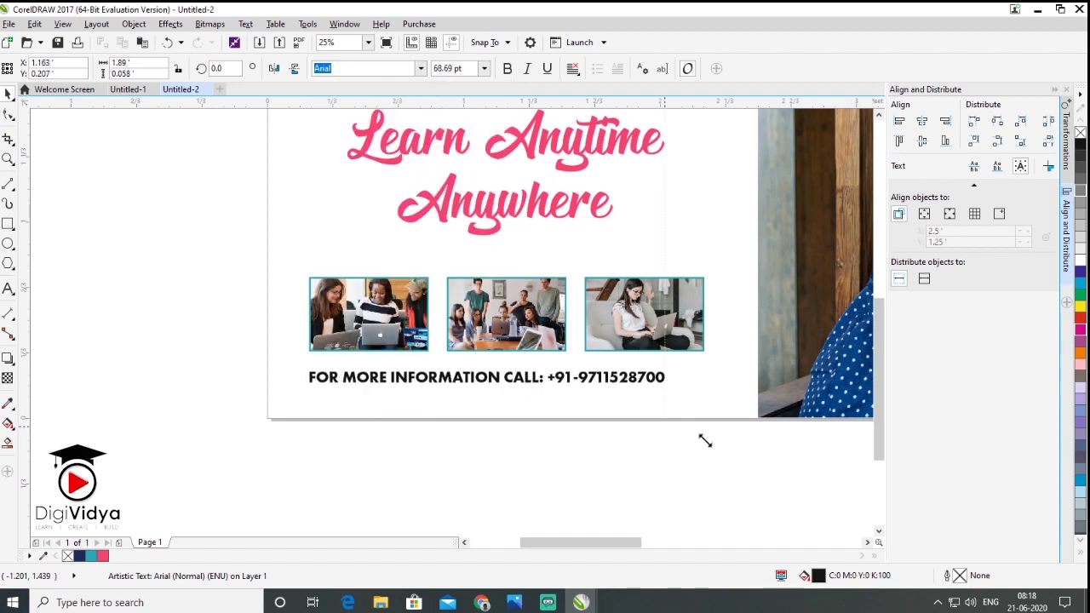
left_click(102, 555)
left_click(429, 458)
Step: Paste the VISIT US YouTube line and select DIGIVIDYAINDIA for teal recolouring
key("F8")
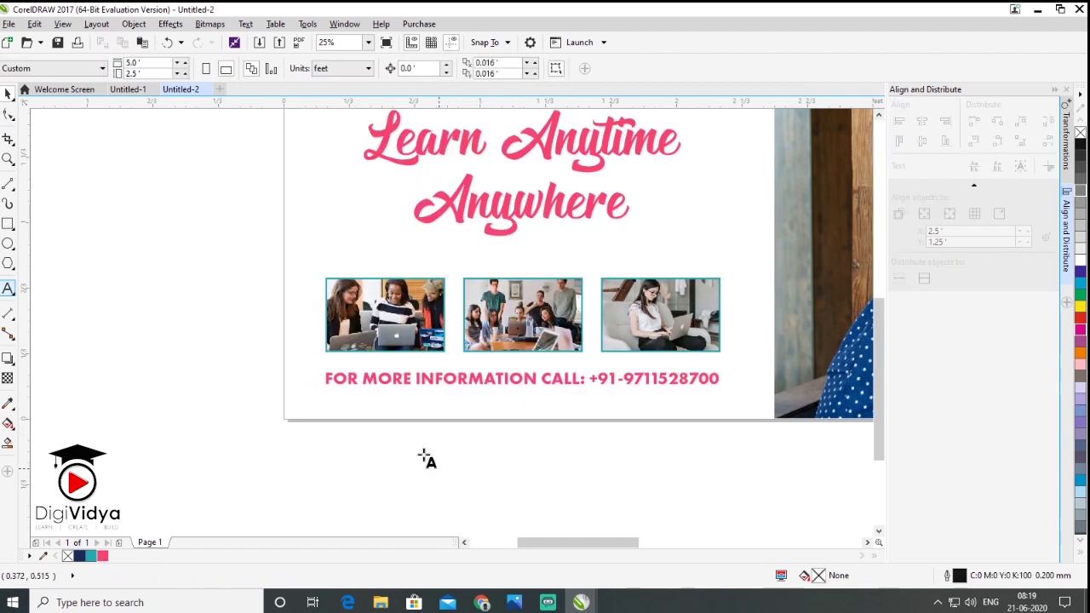
type("VISIT US: WWW.YOUTUBE.COM/DIGIVIDYAINDIA")
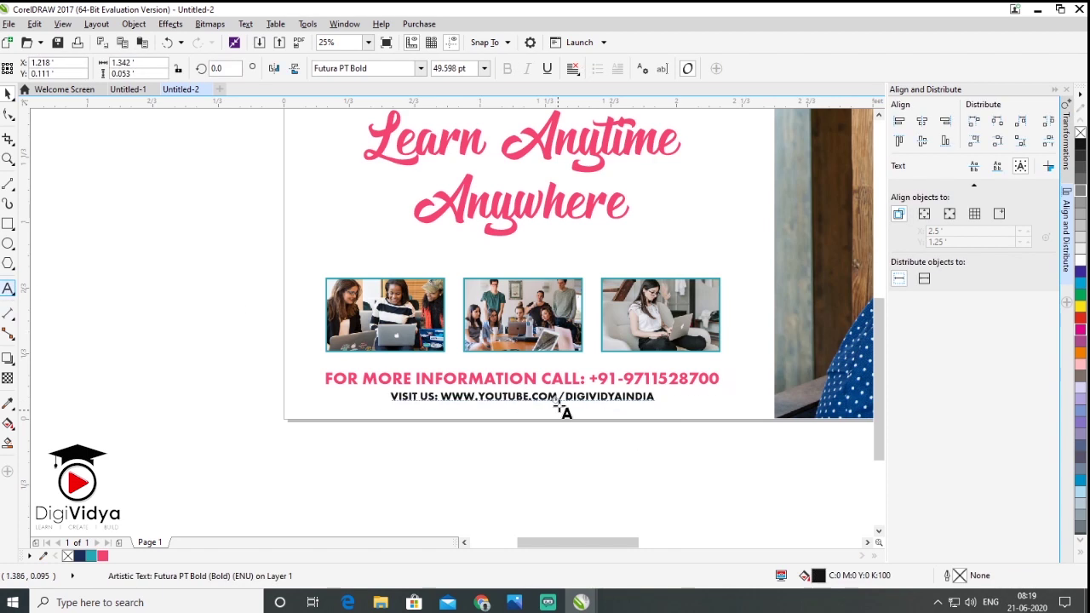
left_click(567, 397)
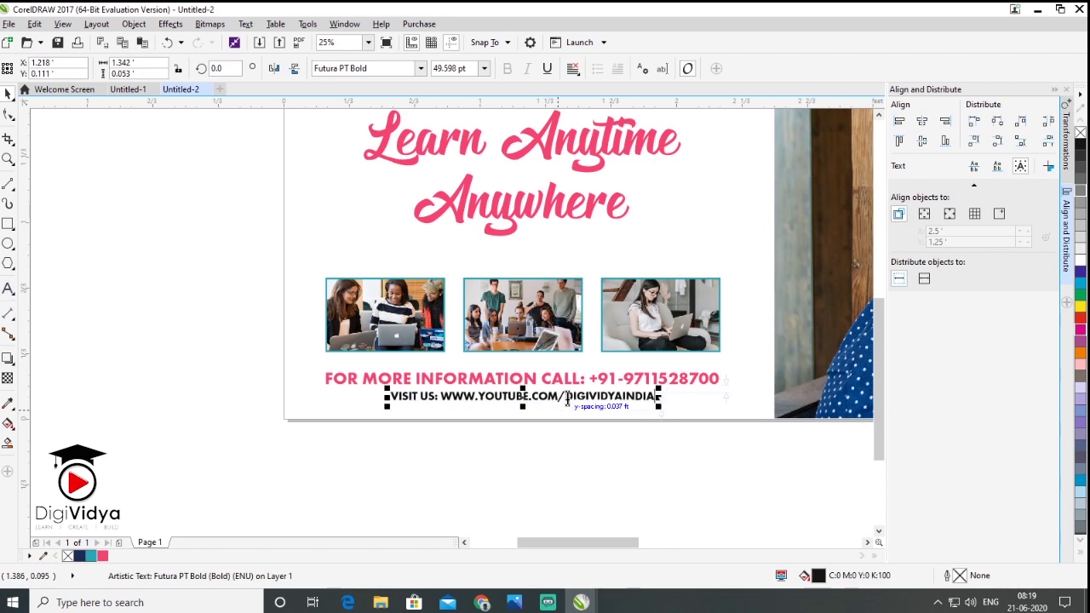
double_click(652, 397)
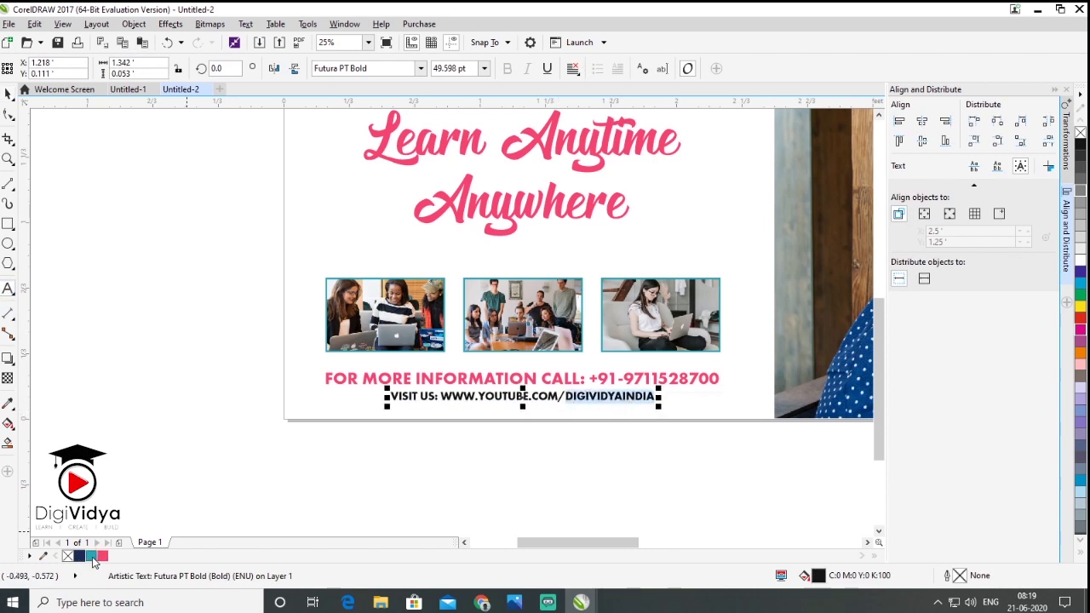
scroll(247, 227, "down", 1)
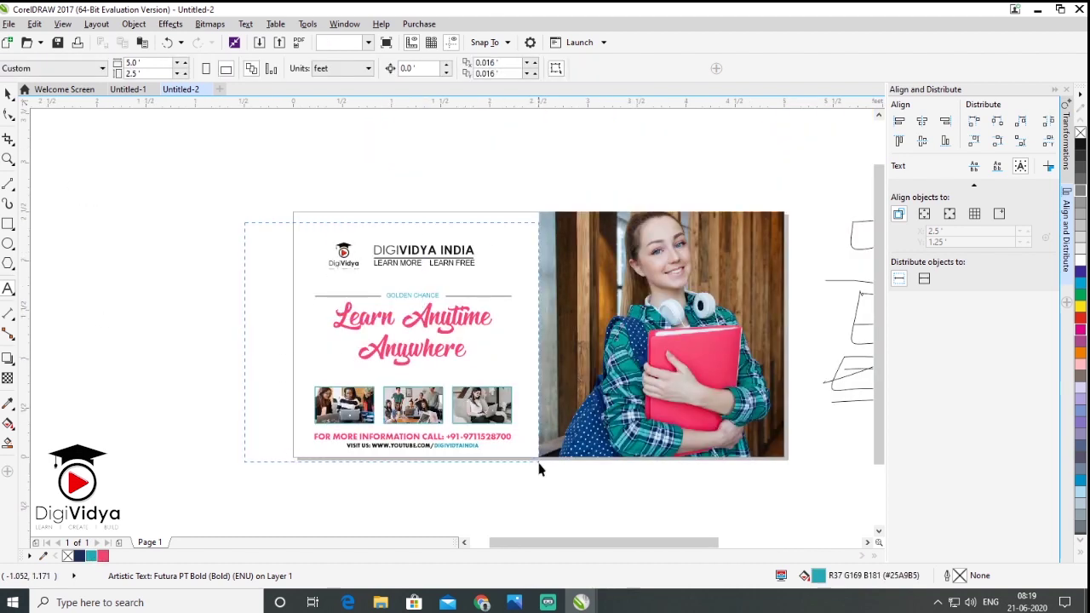
Step: Group all the left-half banner elements into one object and centre it on the page
key("ctrl+a")
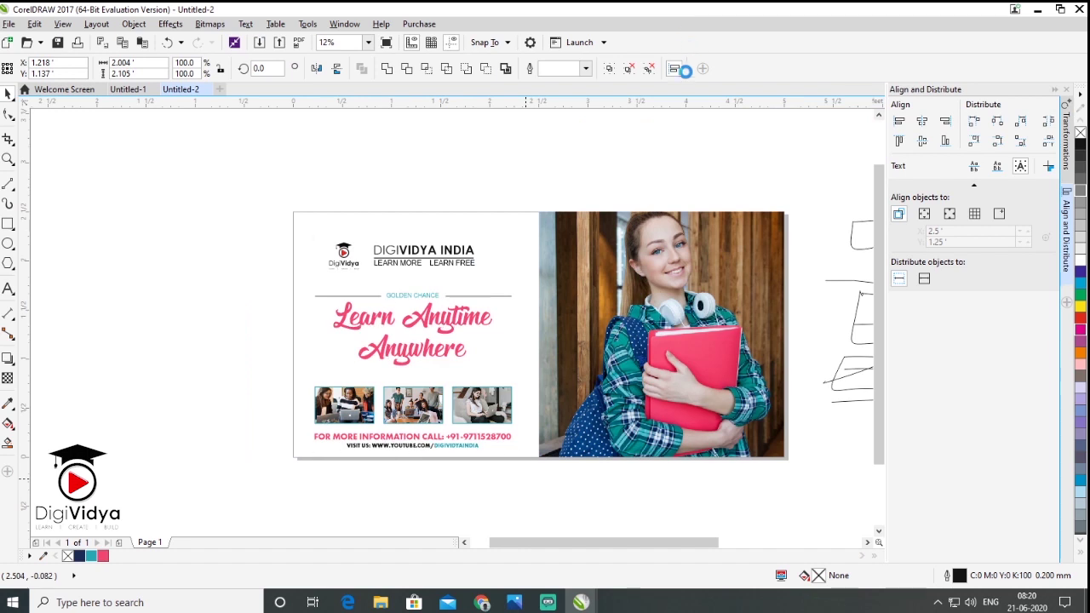
key("ctrl+g")
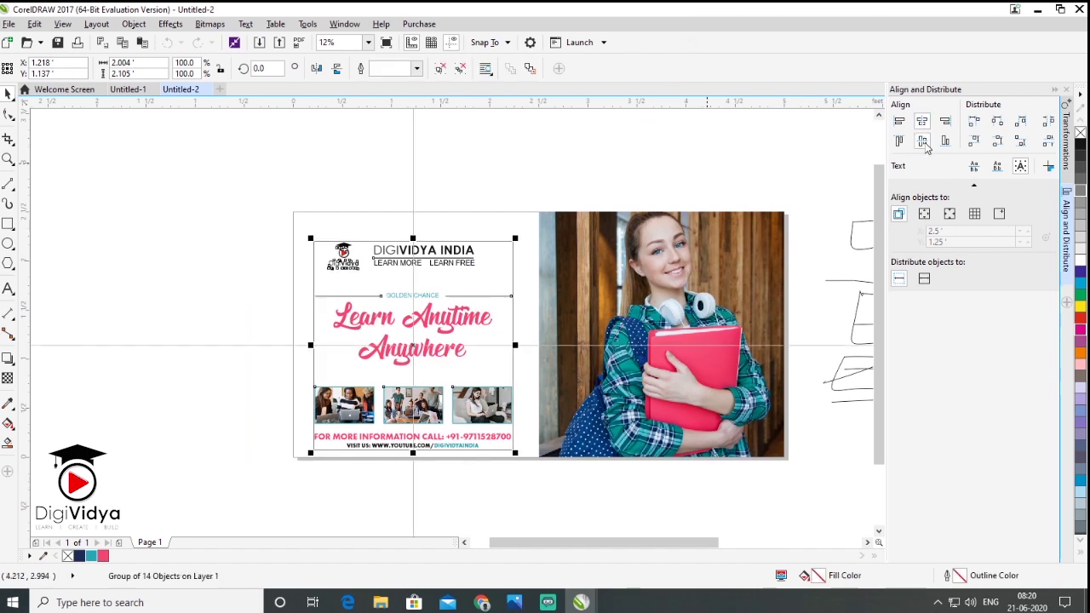
key("p")
key("Escape")
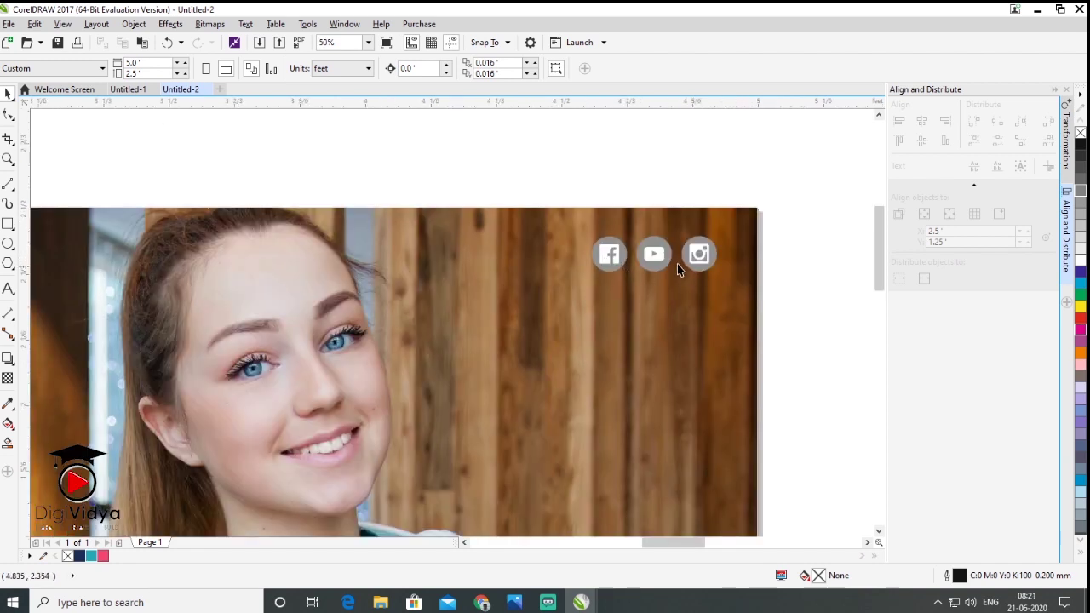
Step: Marquee-select the freehand wireframe lines and slanted sketch line right of the page, and delete them
scroll(705, 268, "down", 3)
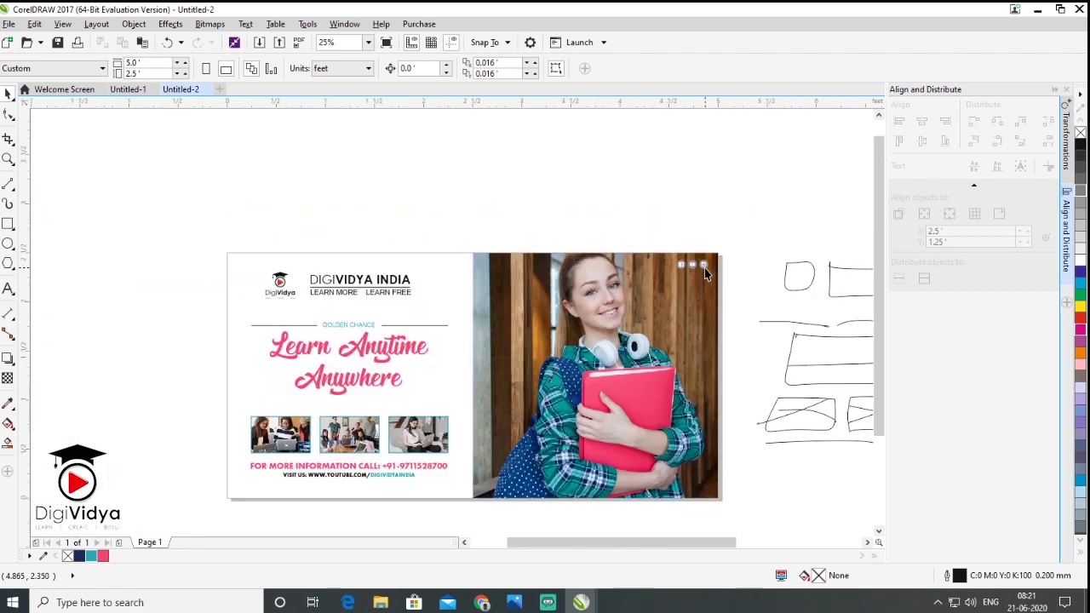
left_click_drag(687, 540, 718, 548)
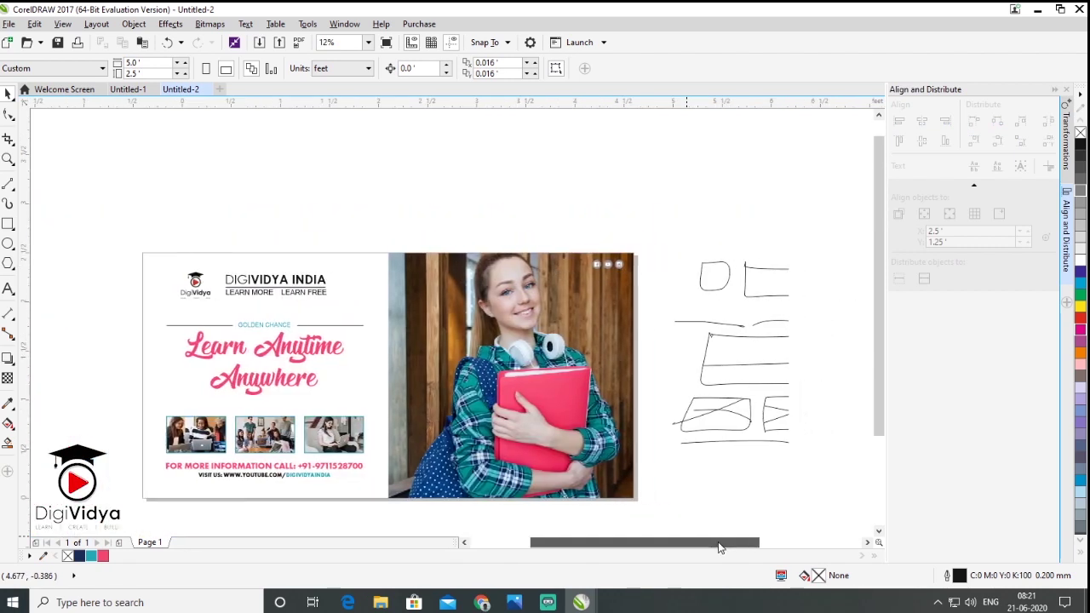
scroll(668, 326, "down", 2)
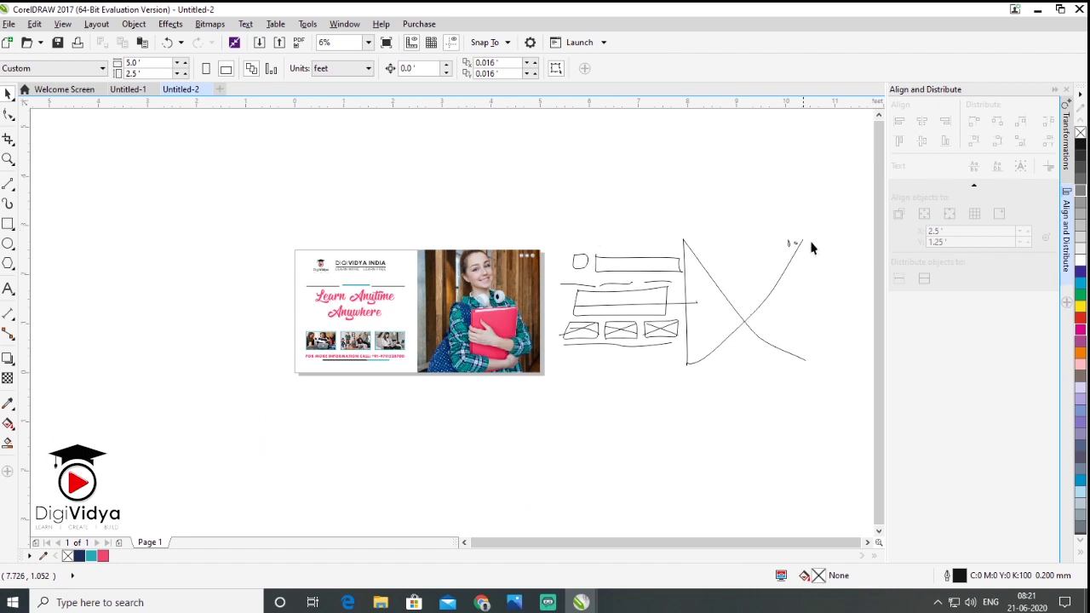
mouse_move(559, 237)
left_mouse_down()
mouse_move(599, 394)
mouse_move(811, 385)
left_mouse_up()
left_click_drag(562, 420, 547, 426)
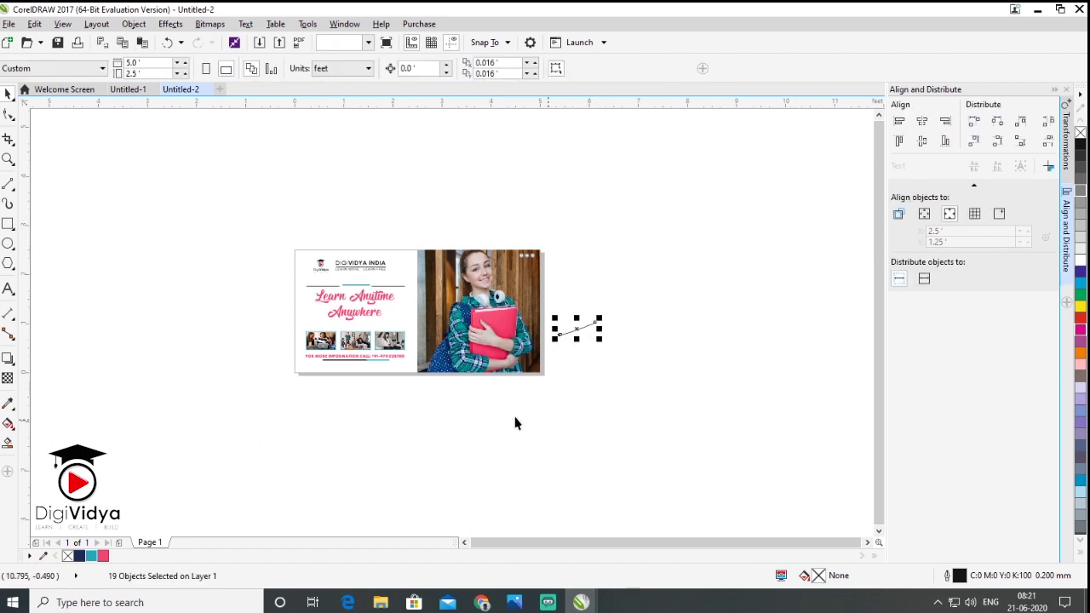
key("Delete")
scroll(528, 402, "up", 2)
scroll(156, 310, "up", 2)
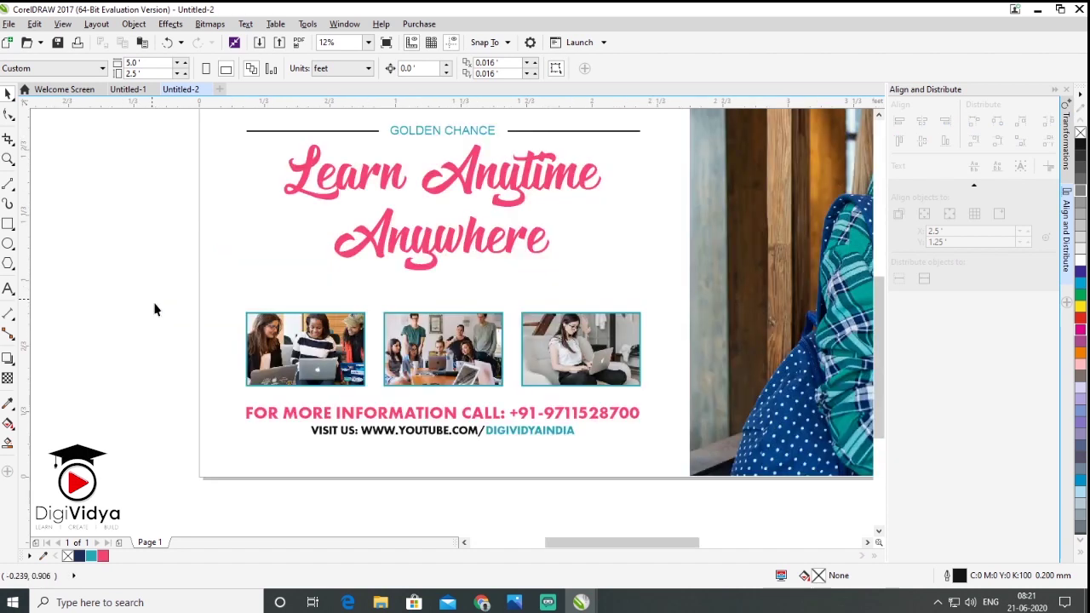
scroll(502, 321, "down", 1)
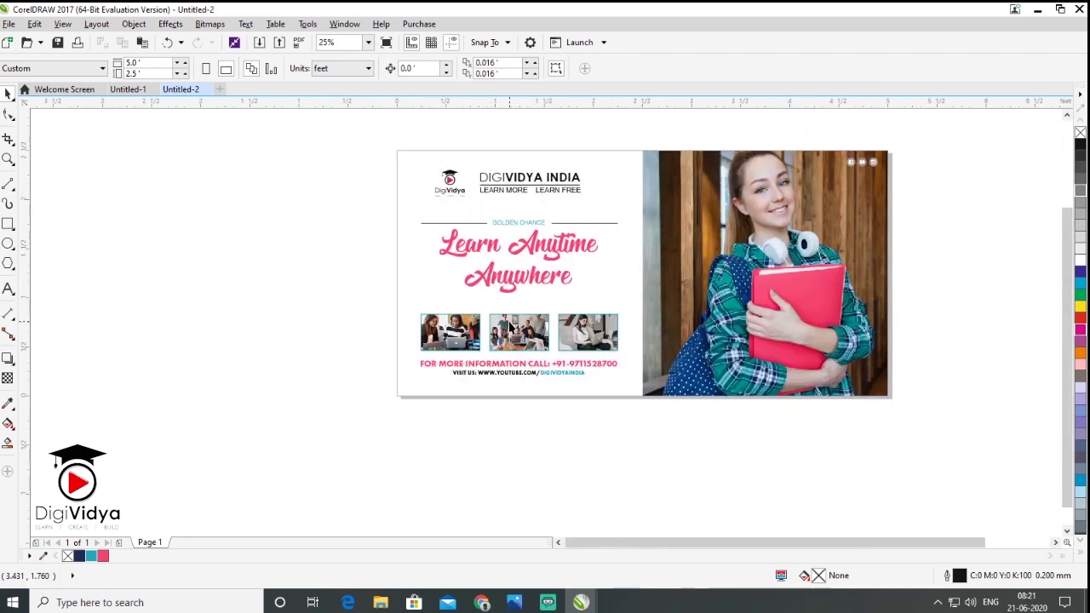
left_click_drag(734, 545, 761, 548)
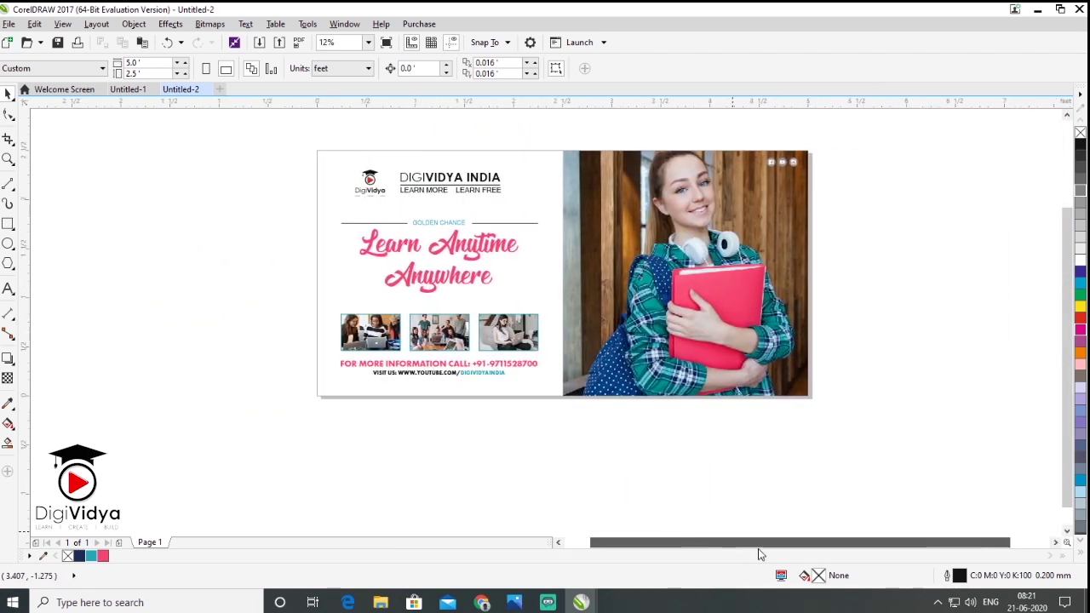